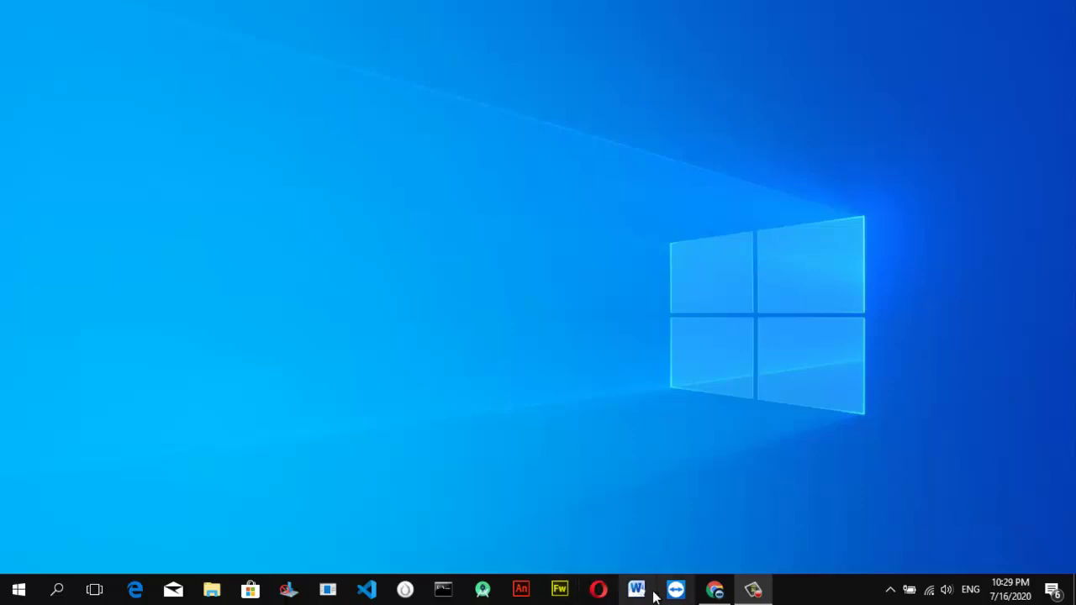
# Step: Open facebook.com in Google Chrome
pyautogui.click(715, 590)
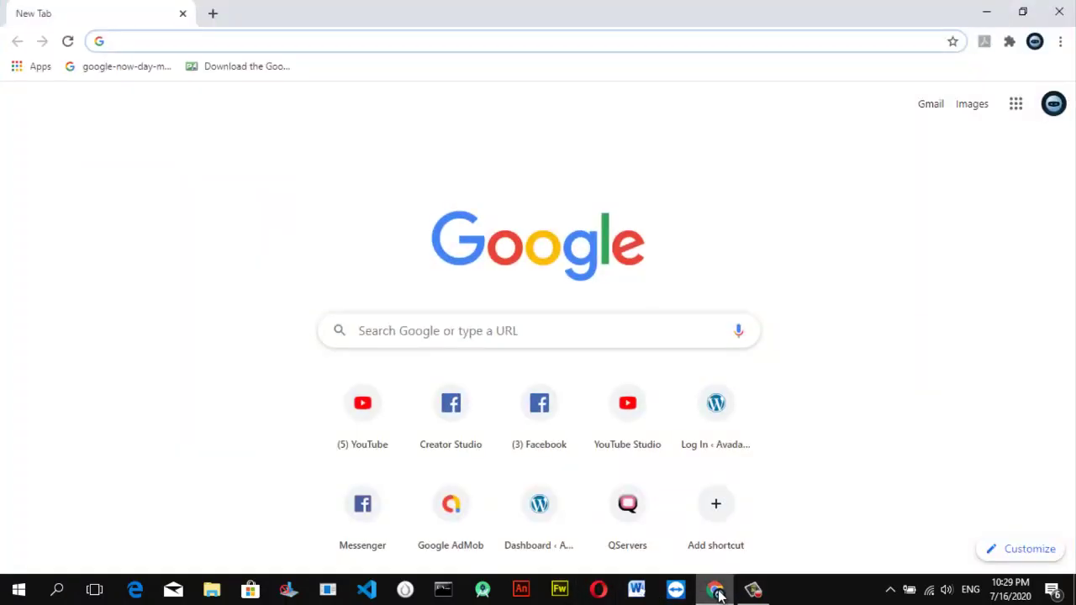
pyautogui.write('fac')
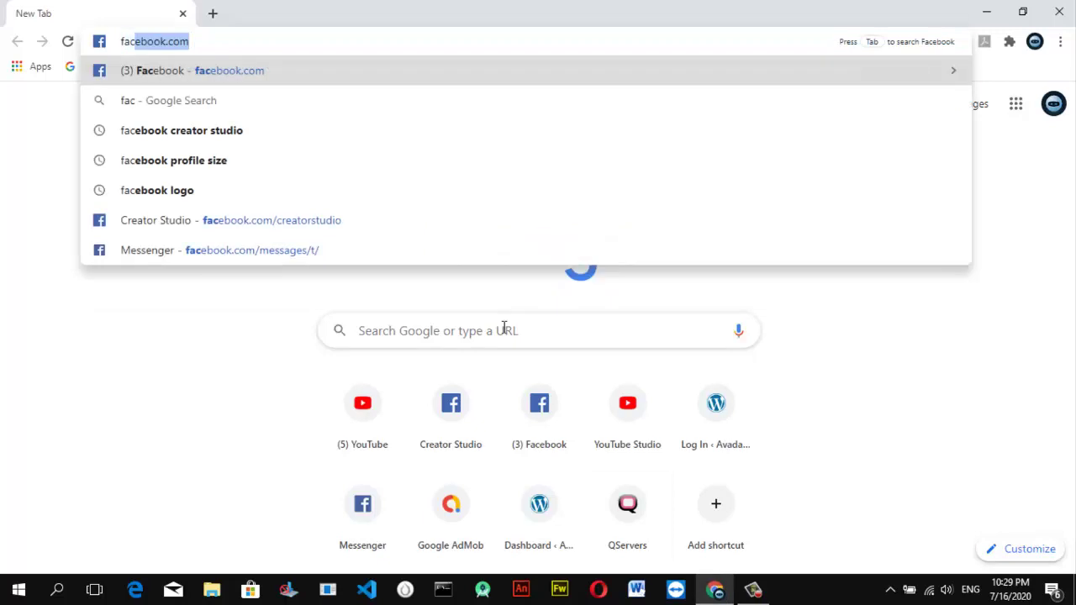
pyautogui.write('ebook.com')
pyautogui.press('Return')
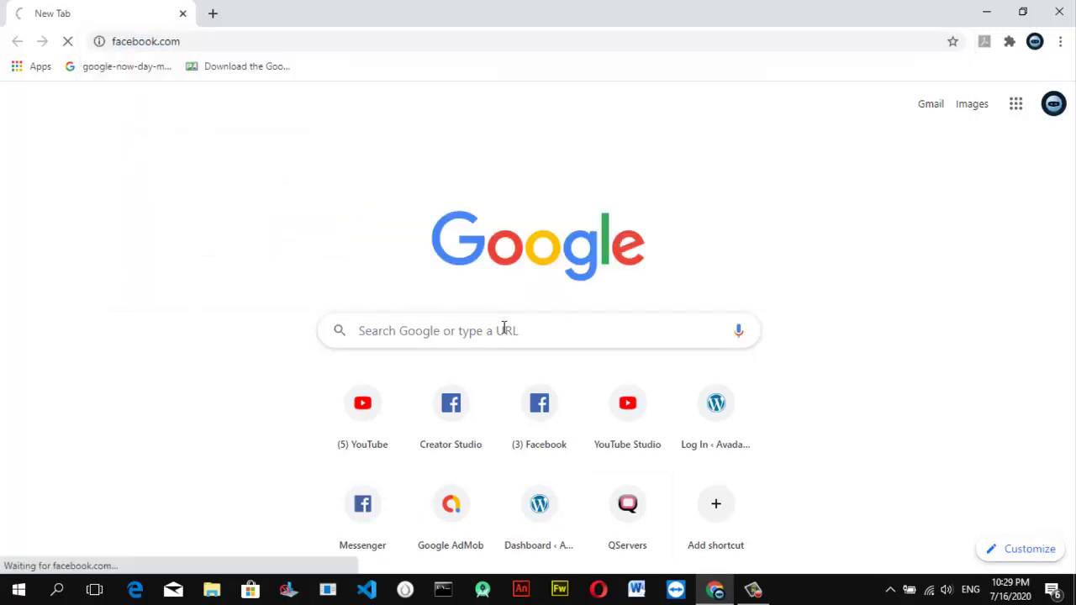
# Step: Load facebook.com/creatorstudio in a new Chrome tab
pyautogui.click(218, 14)
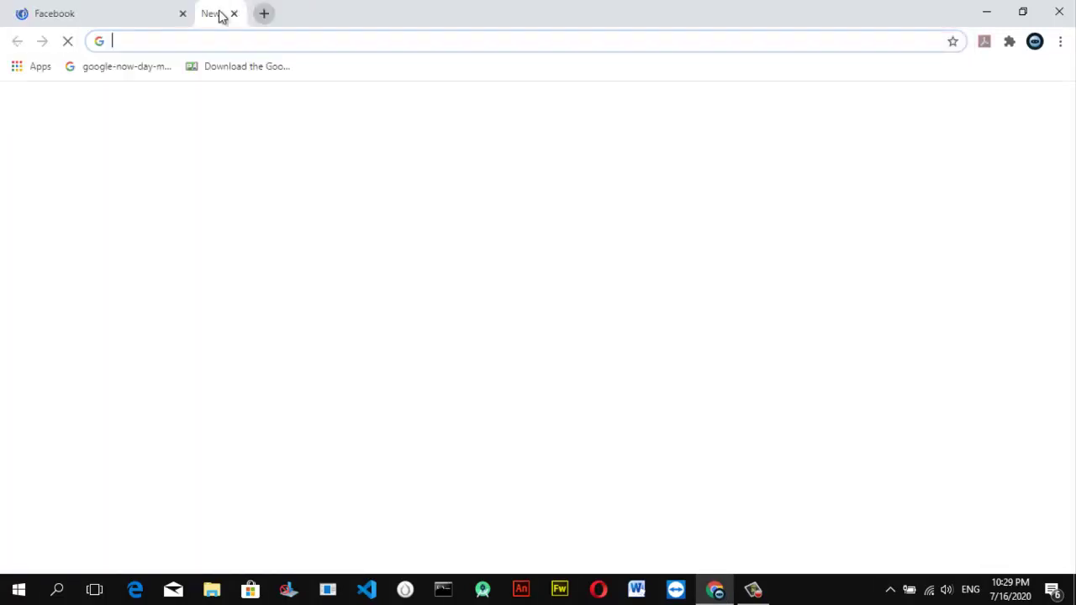
pyautogui.write('face')
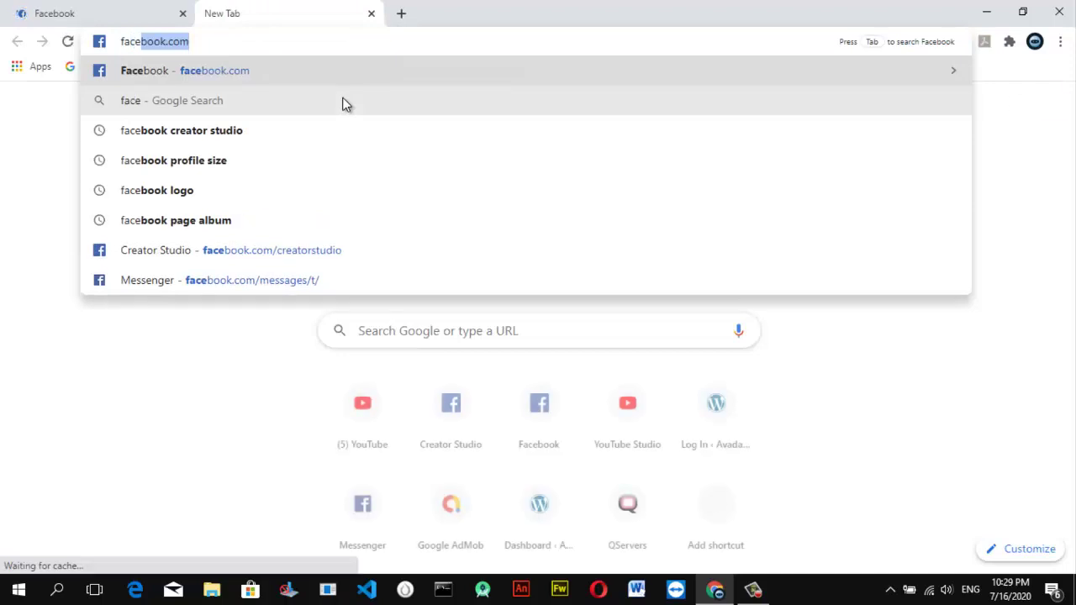
pyautogui.write('book.com/creat')
pyautogui.press('Right')
pyautogui.press('Return')
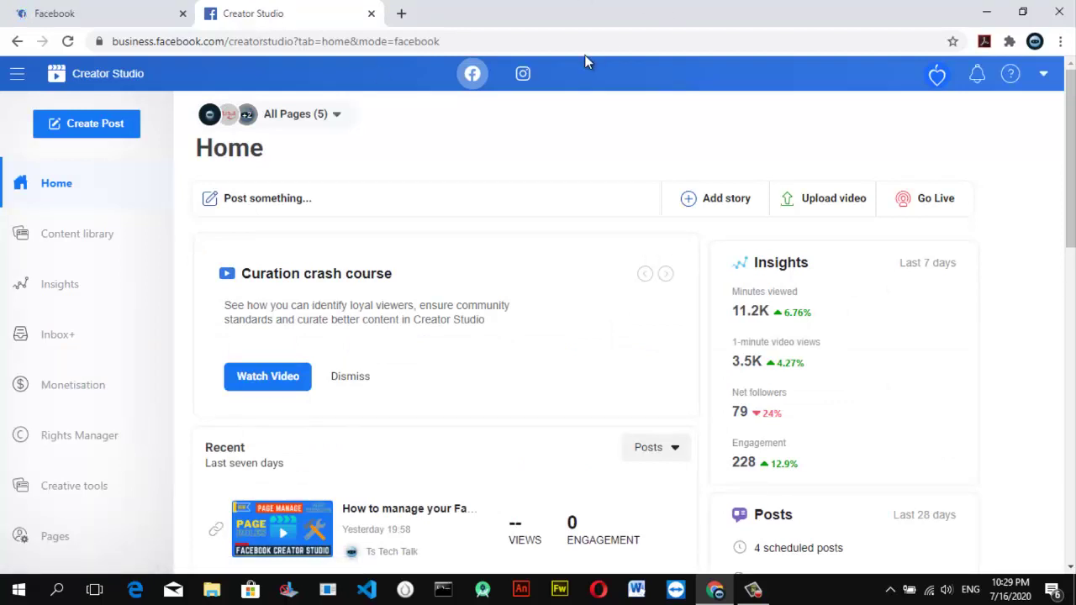
# Step: Switch Creator Studio to Instagram and open the Post status filter on the content library
pyautogui.click(525, 75)
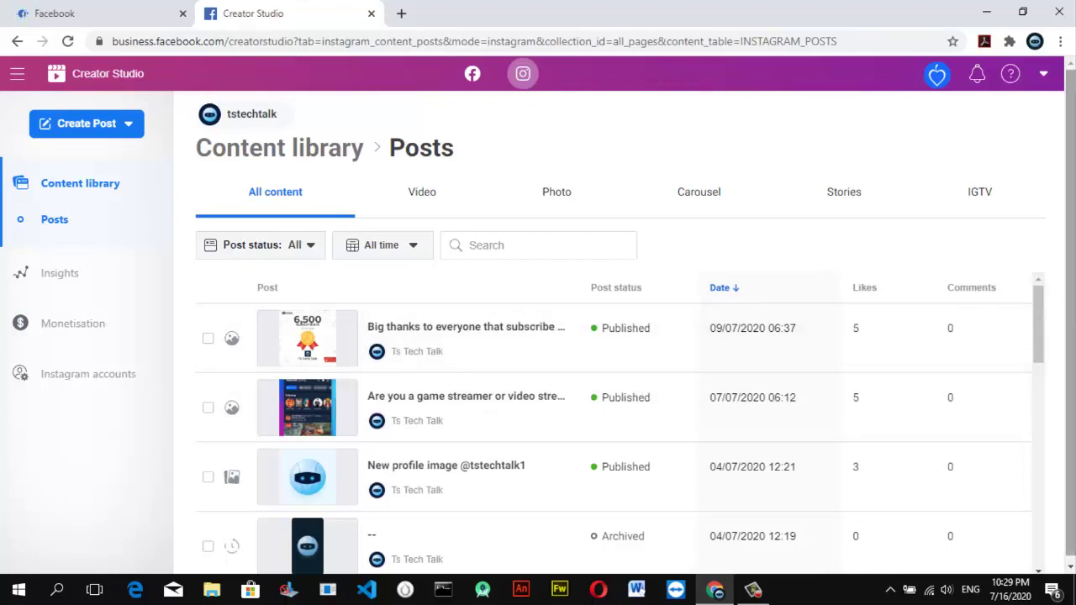
pyautogui.click(284, 248)
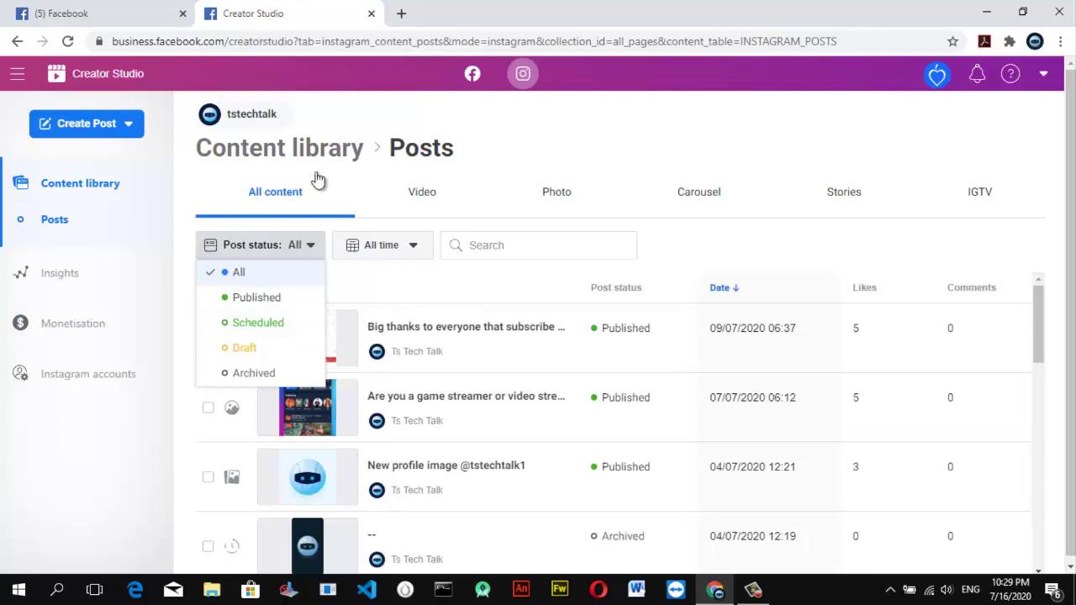
pyautogui.click(364, 147)
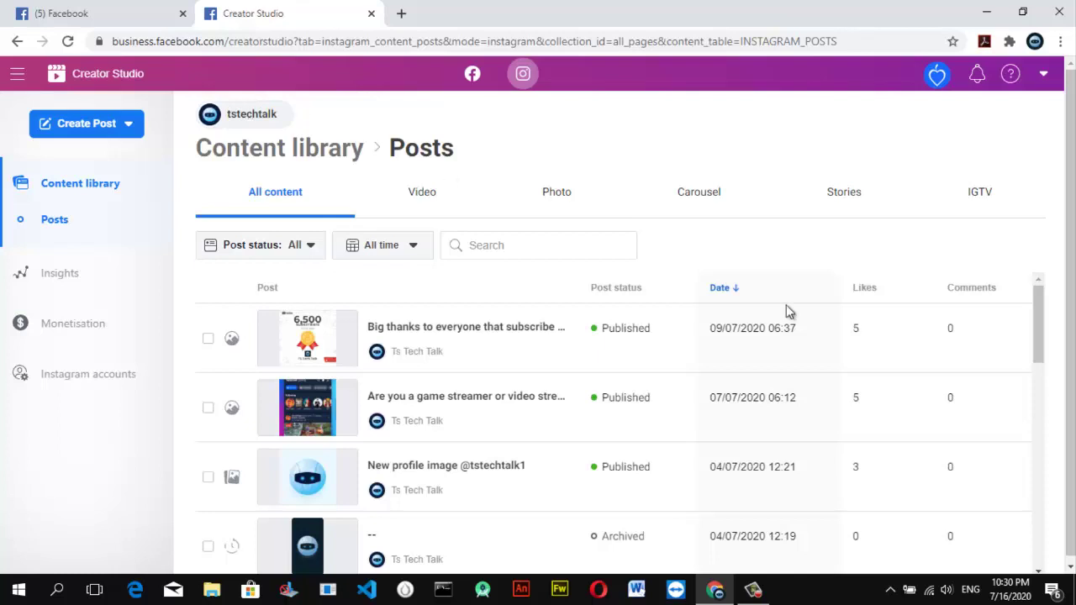
pyautogui.moveTo(1038, 309); pyautogui.dragTo(1034, 516)
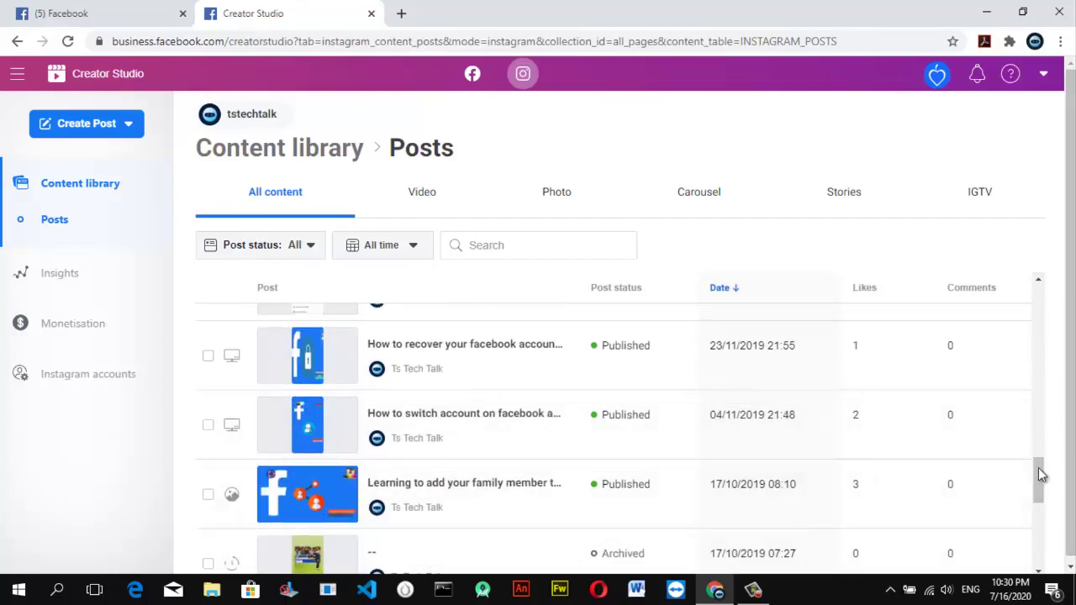
pyautogui.moveTo(1038, 473); pyautogui.dragTo(1040, 458)
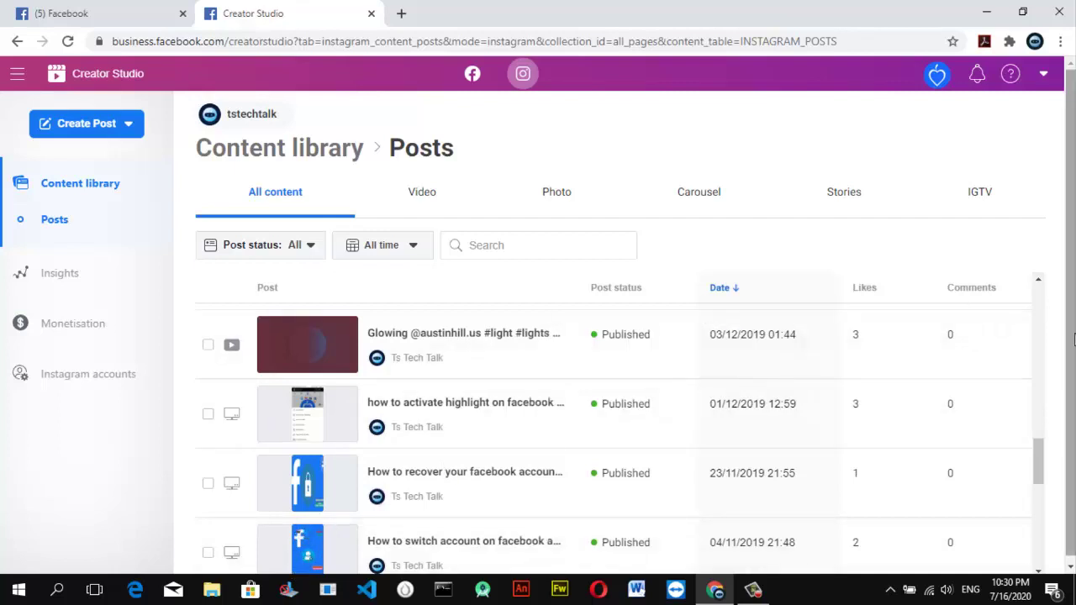
pyautogui.scroll(5, 1045, 325)
pyautogui.scroll(3, 1045, 325)
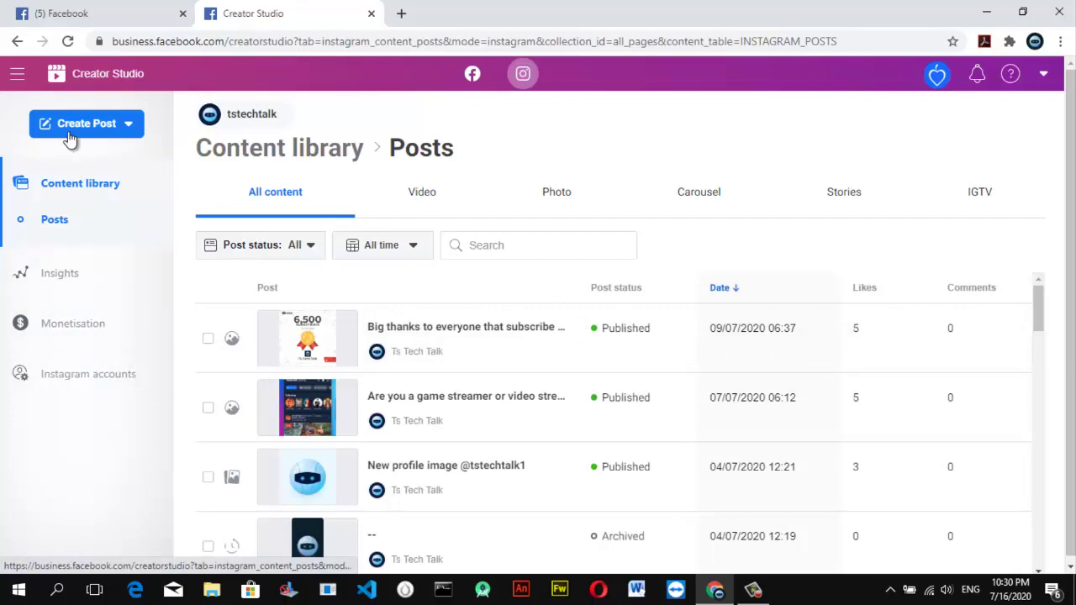
# Step: Start an Instagram feed post from Create Post and scroll down to its content area
pyautogui.click(129, 130)
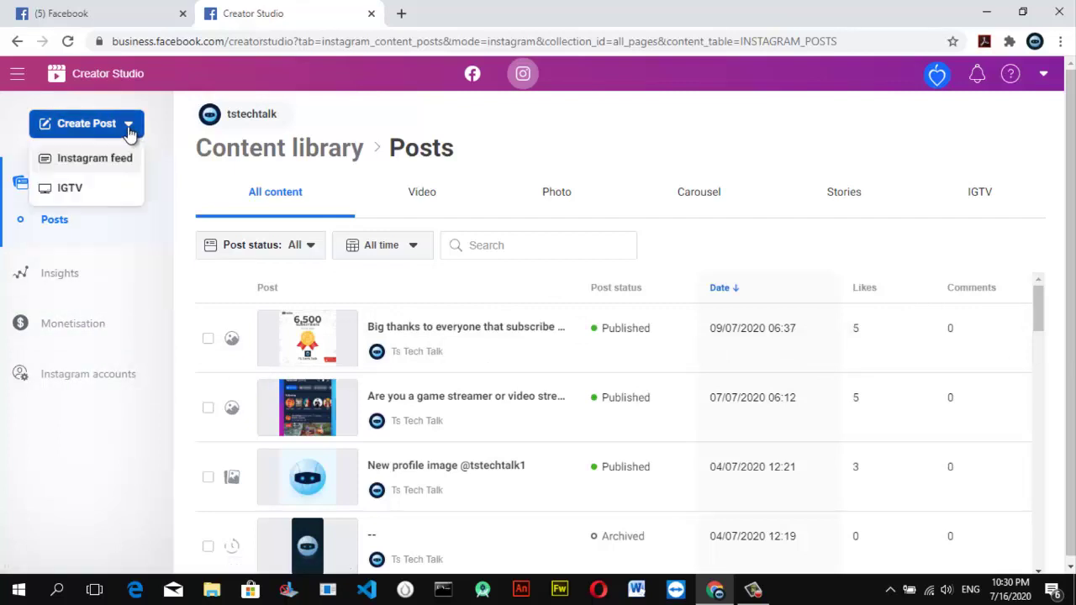
pyautogui.click(108, 168)
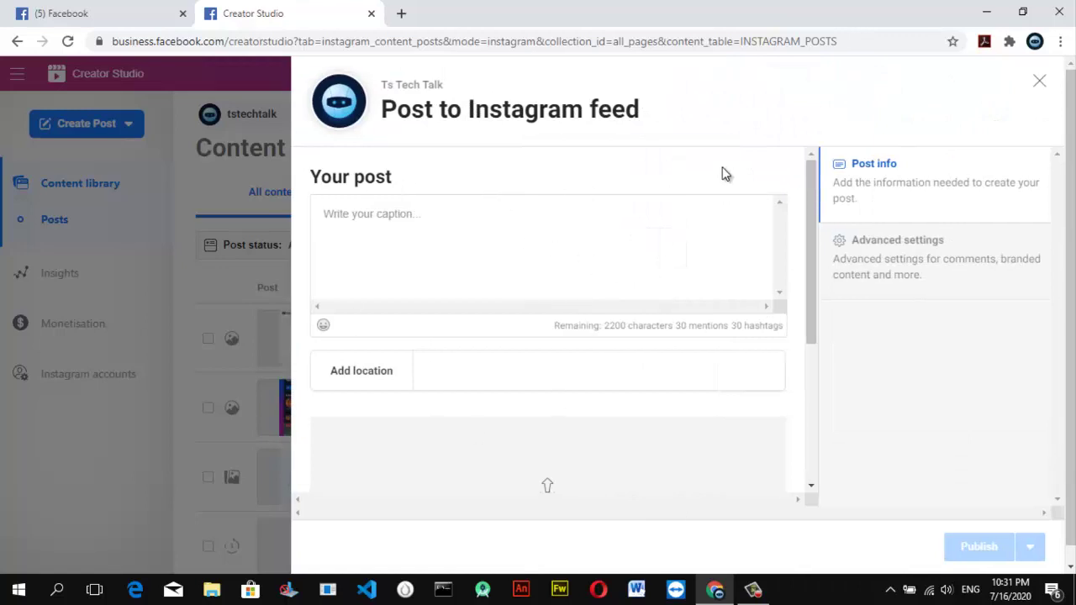
pyautogui.click(424, 237)
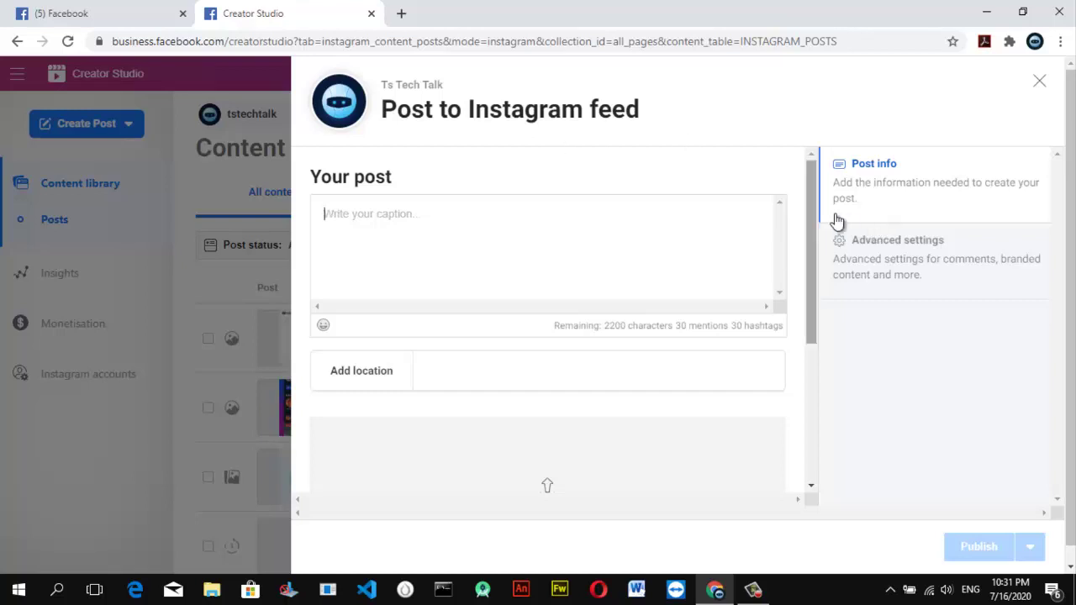
pyautogui.moveTo(809, 212); pyautogui.dragTo(797, 331)
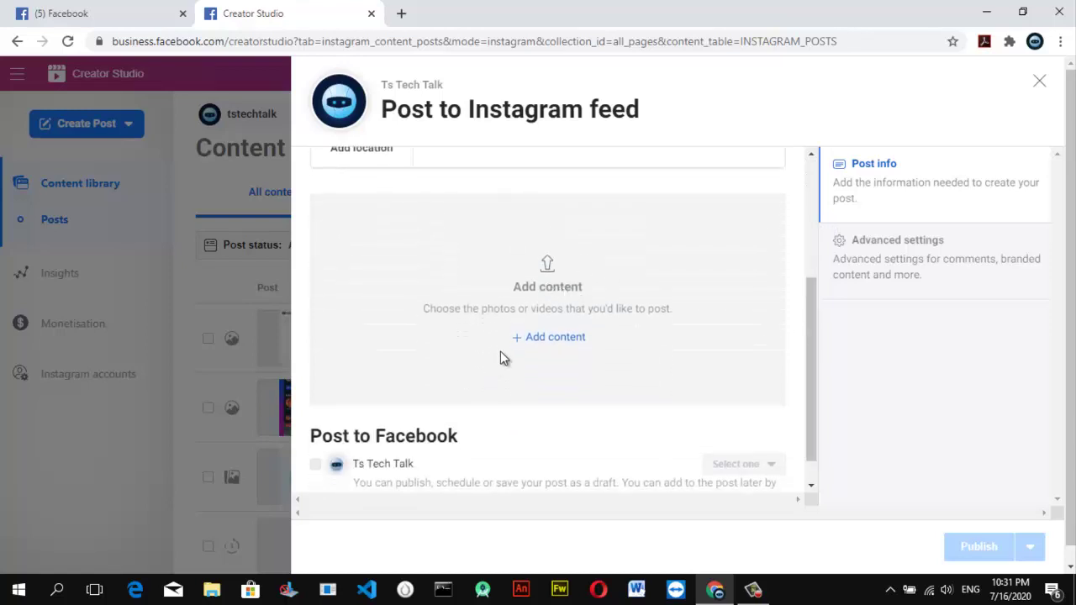
# Step: Upload the Facebook CREATE PLAYLIST image from Downloads to the feed post
pyautogui.click(560, 339)
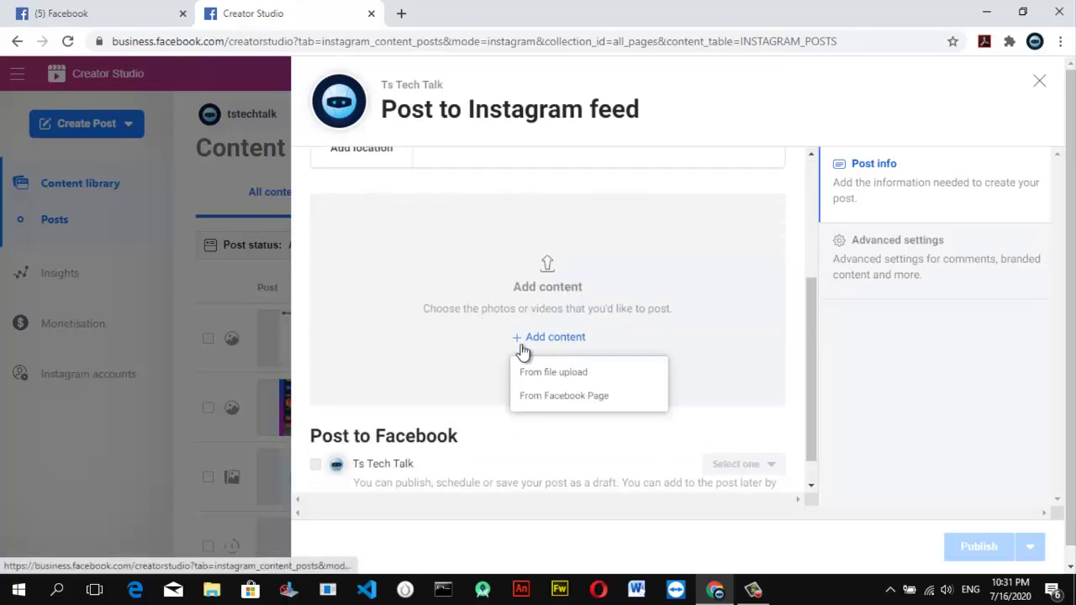
pyautogui.click(580, 372)
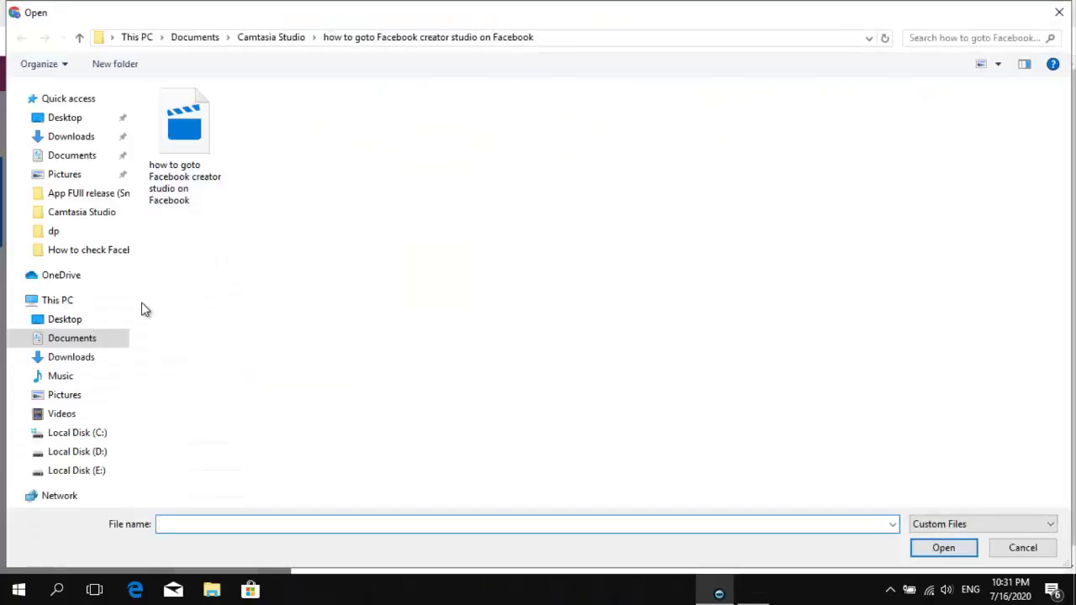
pyautogui.click(96, 361)
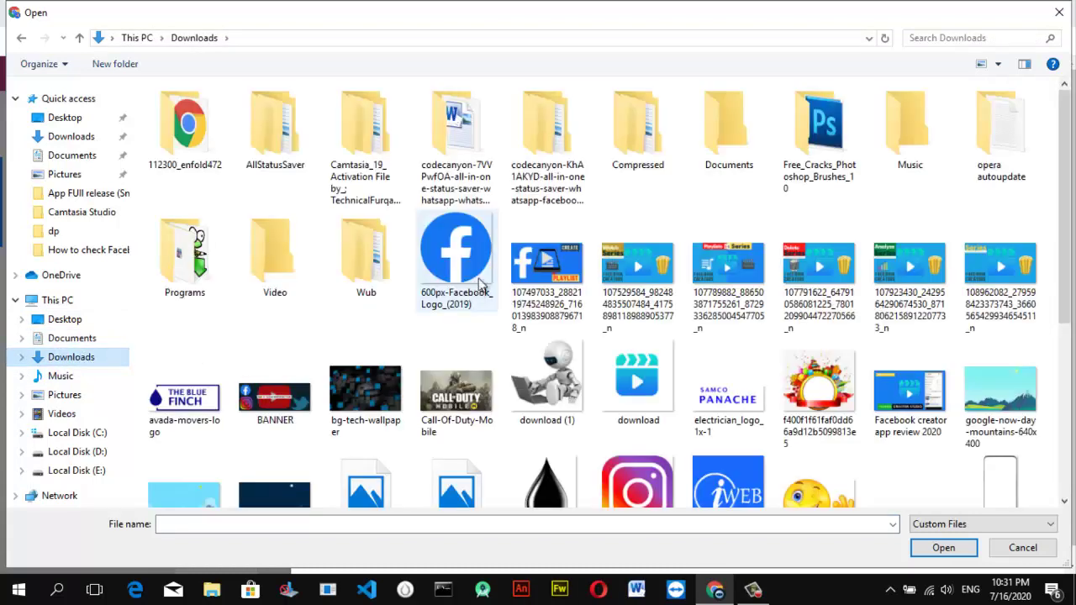
pyautogui.click(559, 261)
pyautogui.click(934, 545)
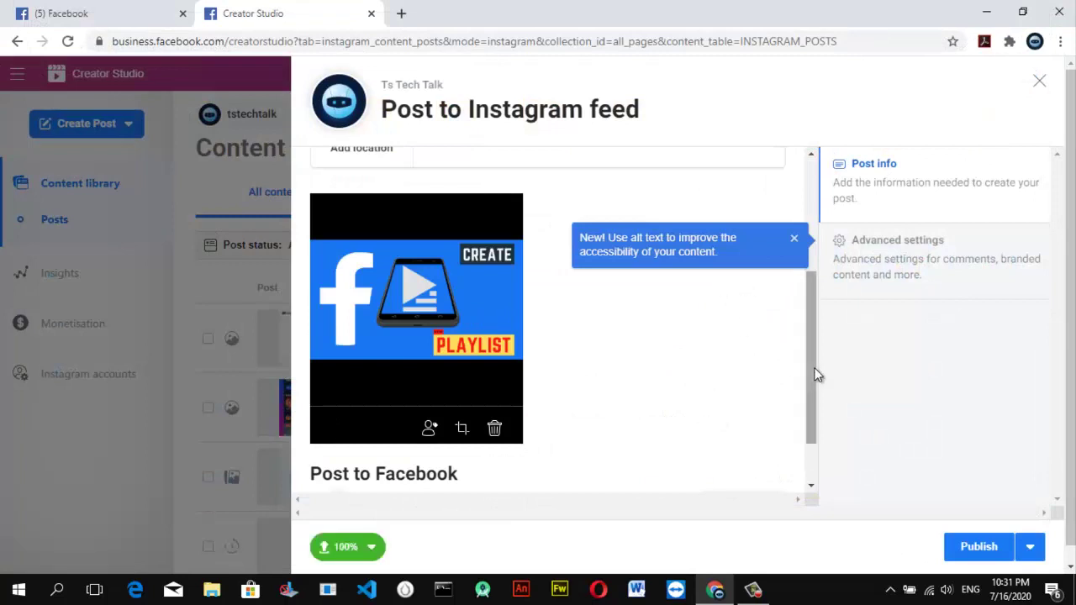
# Step: Write a caption beginning 'Hello guys i made more videos about Facebook' promoting youtube.com/tstechtalk
pyautogui.moveTo(809, 368); pyautogui.dragTo(833, 251)
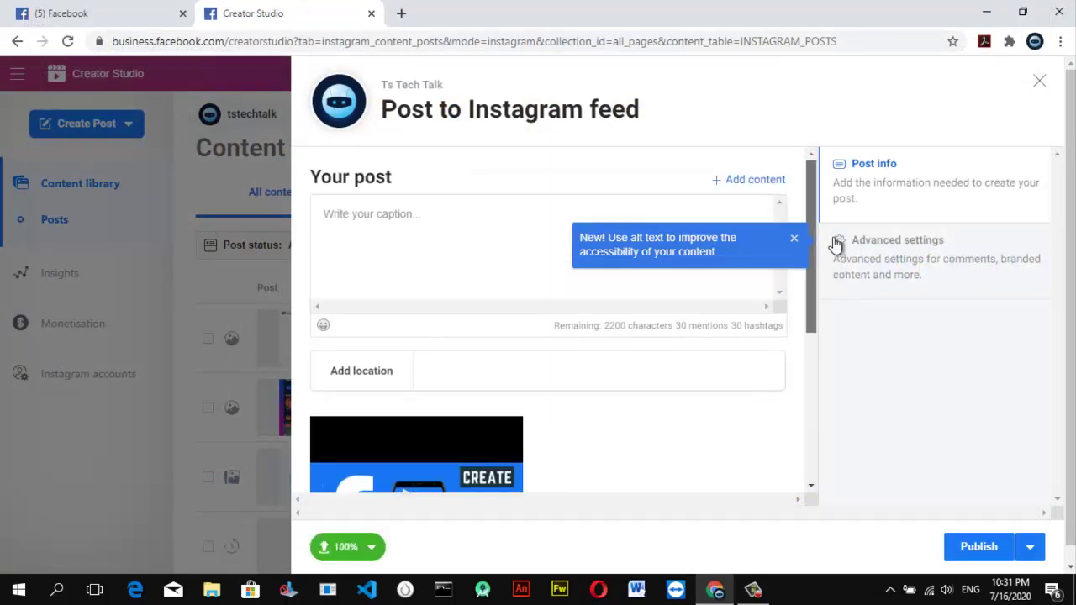
pyautogui.click(506, 246)
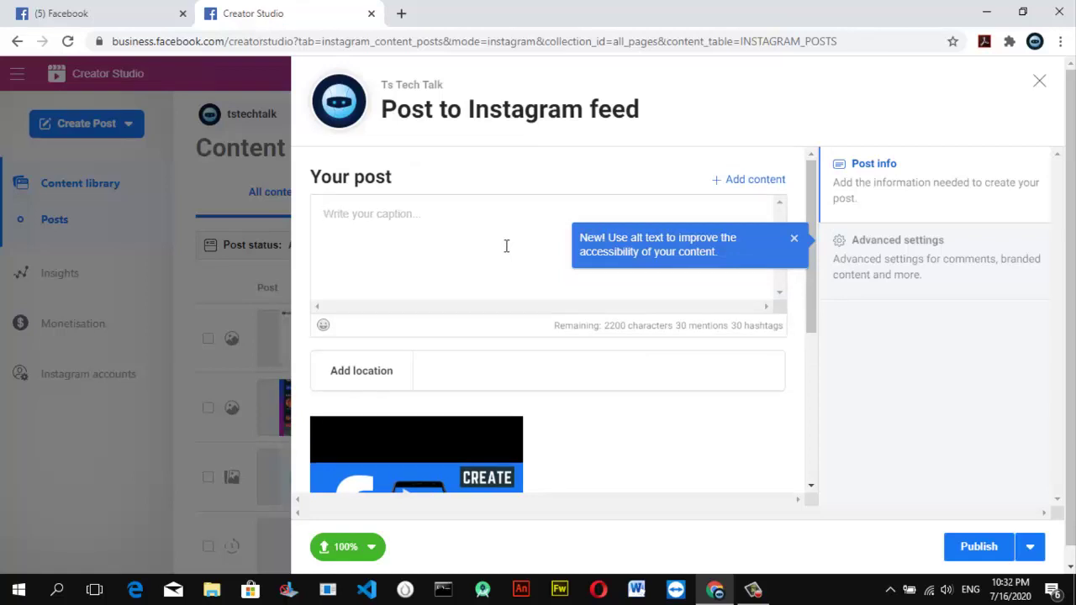
pyautogui.write('Hello guys i made more v')
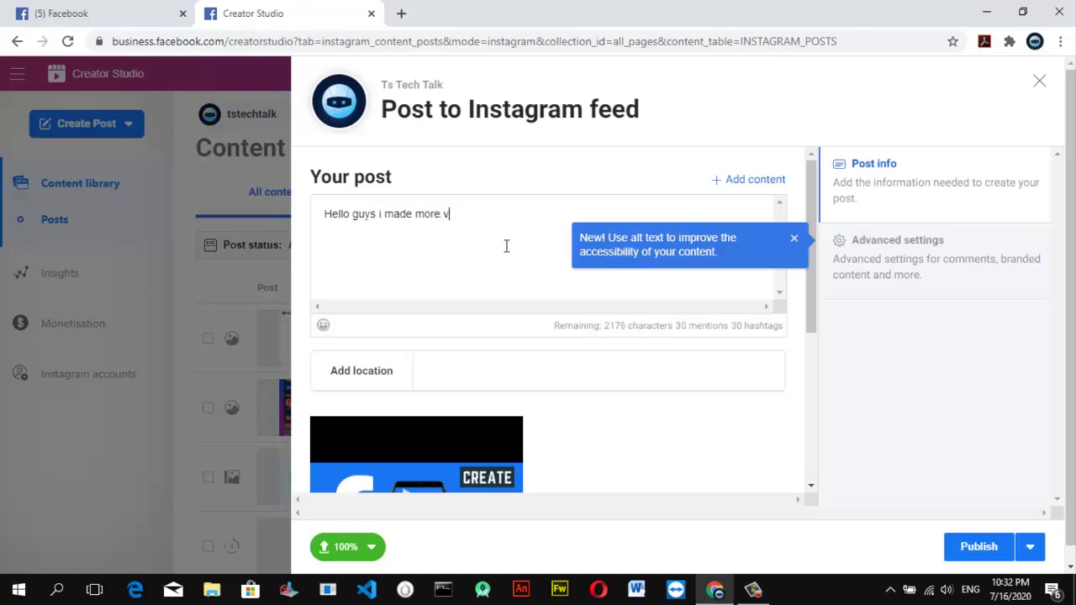
pyautogui.write('ideos about Facebook creator studio oinn Ts tech talk Youtube ch')
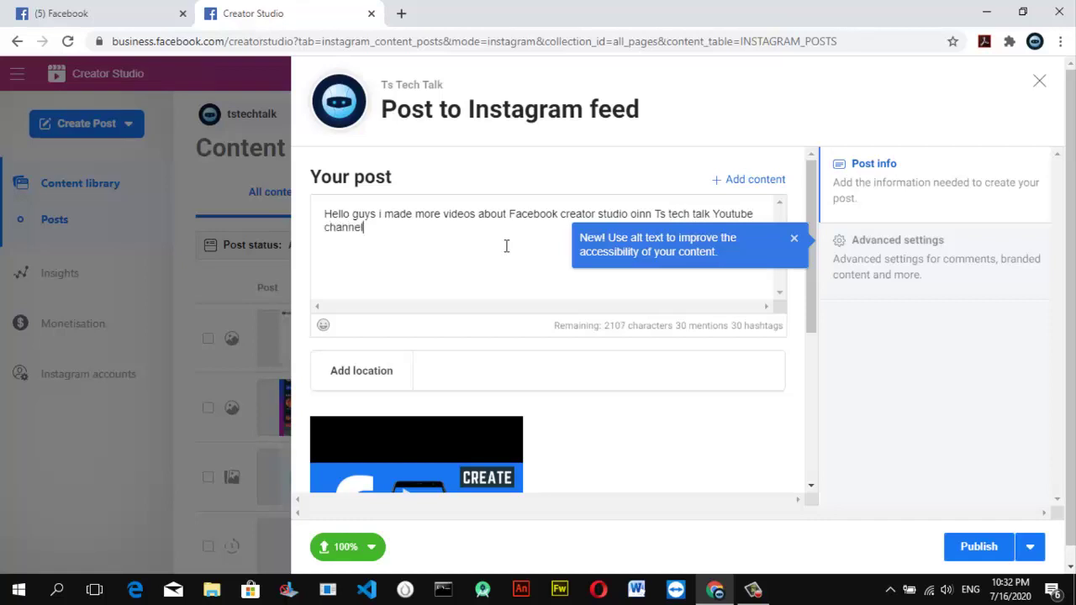
pyautogui.write('an')
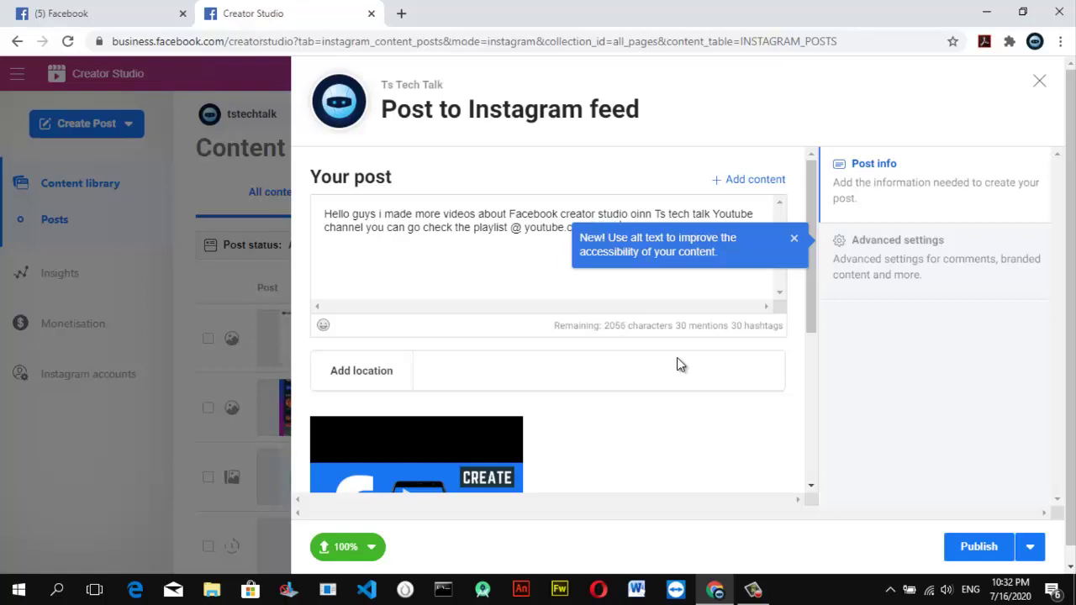
pyautogui.click(794, 240)
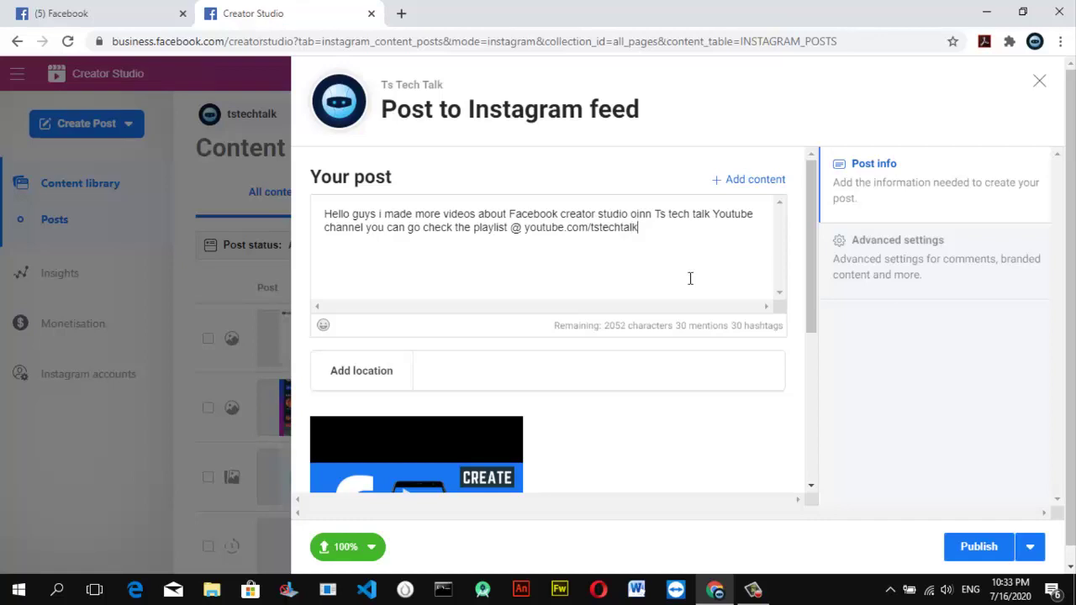
# Step: Open the post's Advanced settings and scroll to the Accessibility section
pyautogui.click(877, 246)
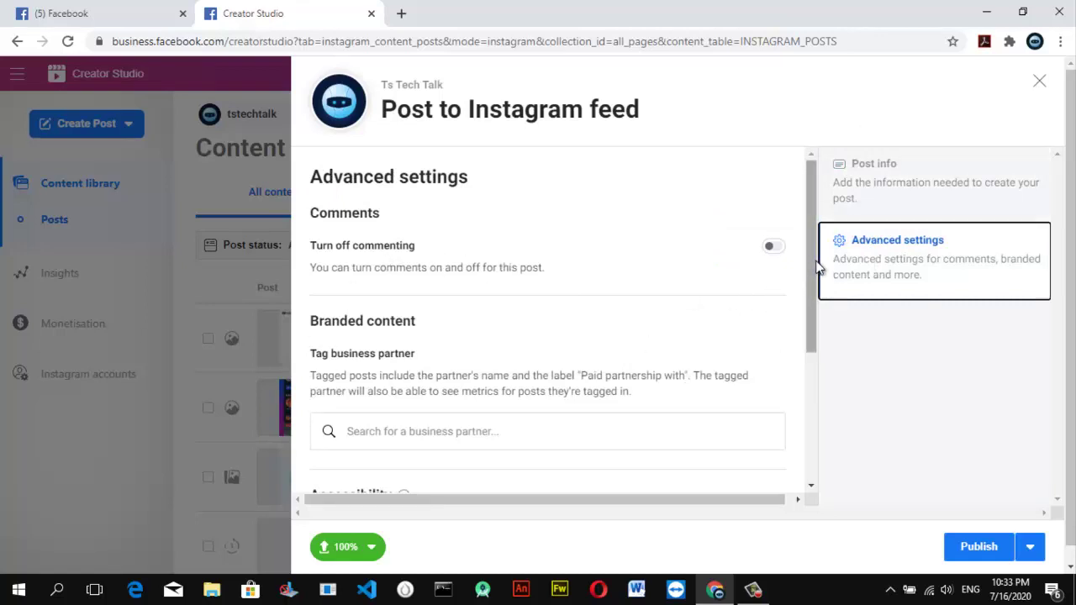
pyautogui.moveTo(818, 271); pyautogui.dragTo(818, 357)
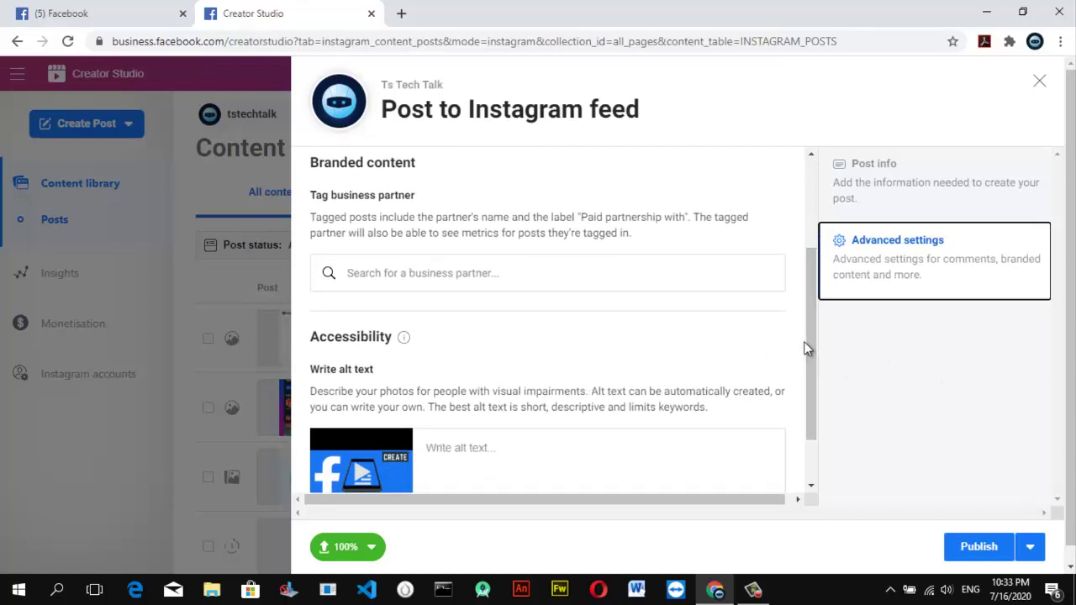
pyautogui.moveTo(808, 341); pyautogui.dragTo(828, 243)
pyautogui.click(866, 172)
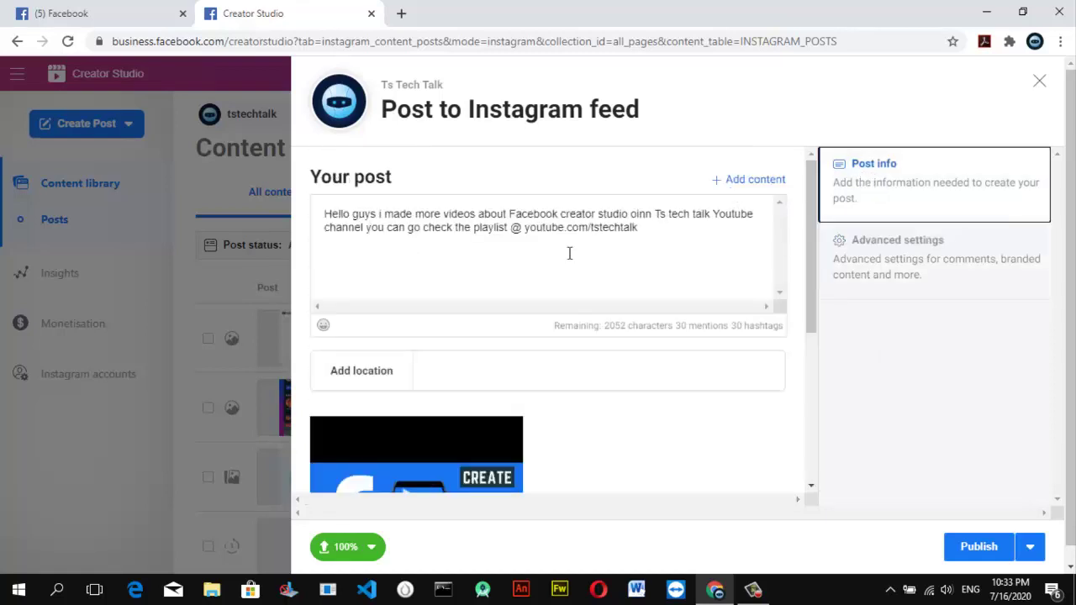
pyautogui.click(604, 217)
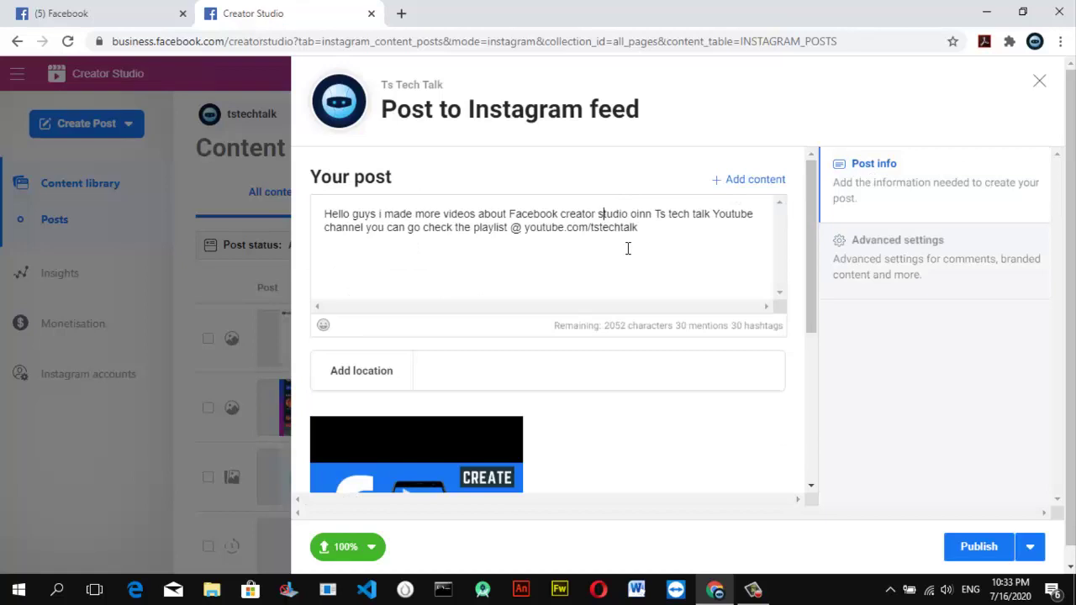
pyautogui.hotkey('ctrl', 'a')
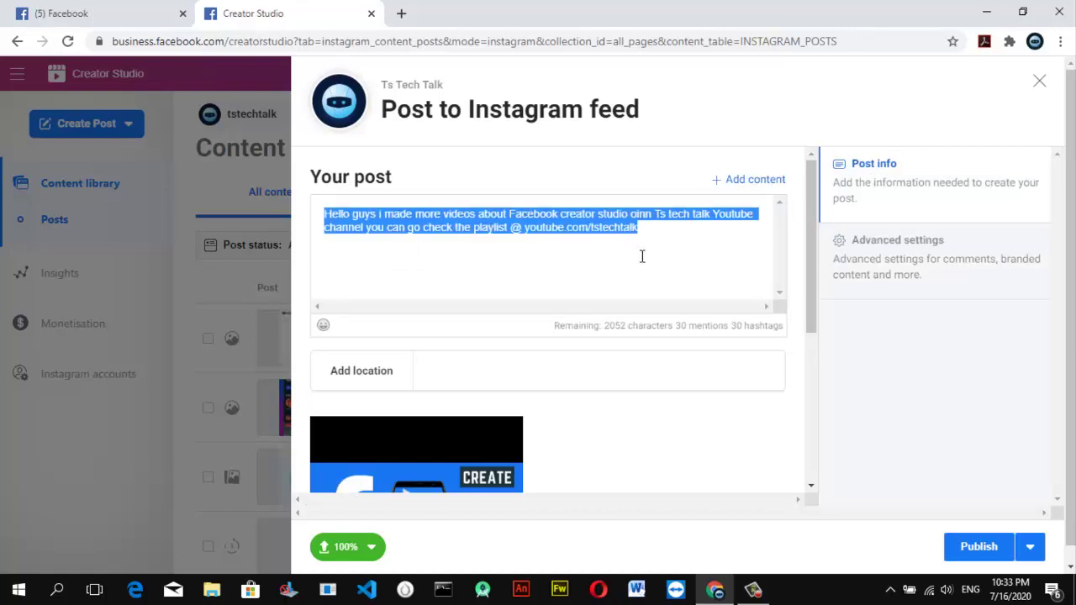
pyautogui.click(915, 254)
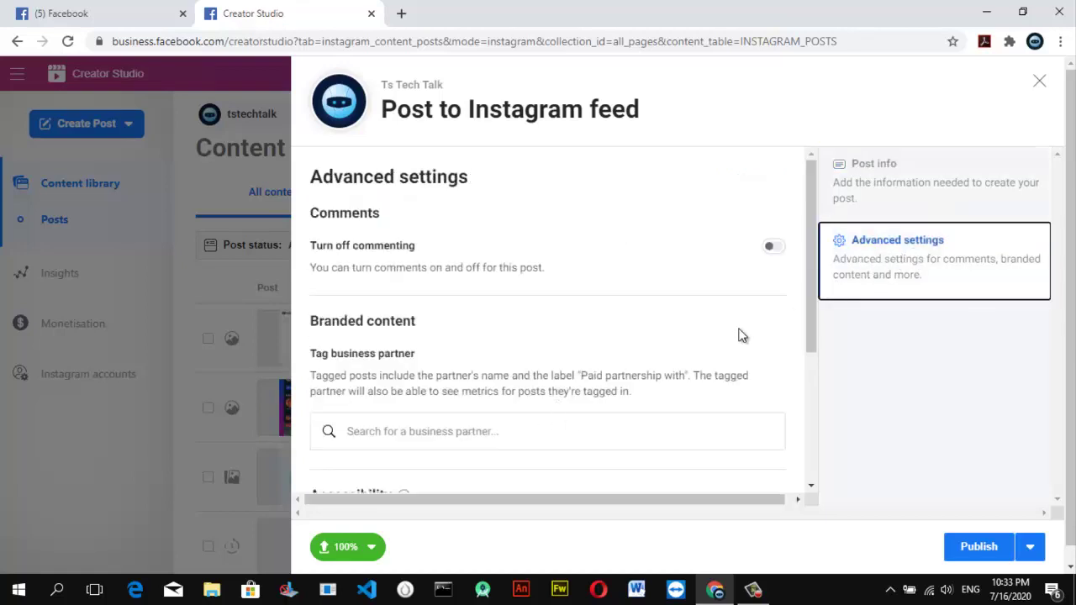
pyautogui.moveTo(811, 276); pyautogui.dragTo(806, 405)
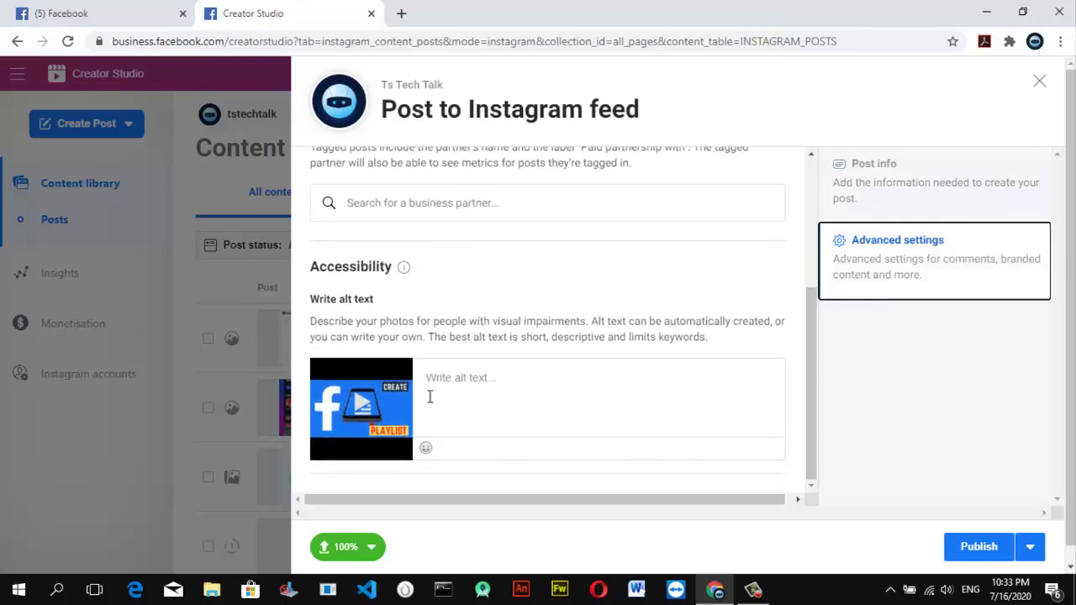
pyautogui.click(476, 399)
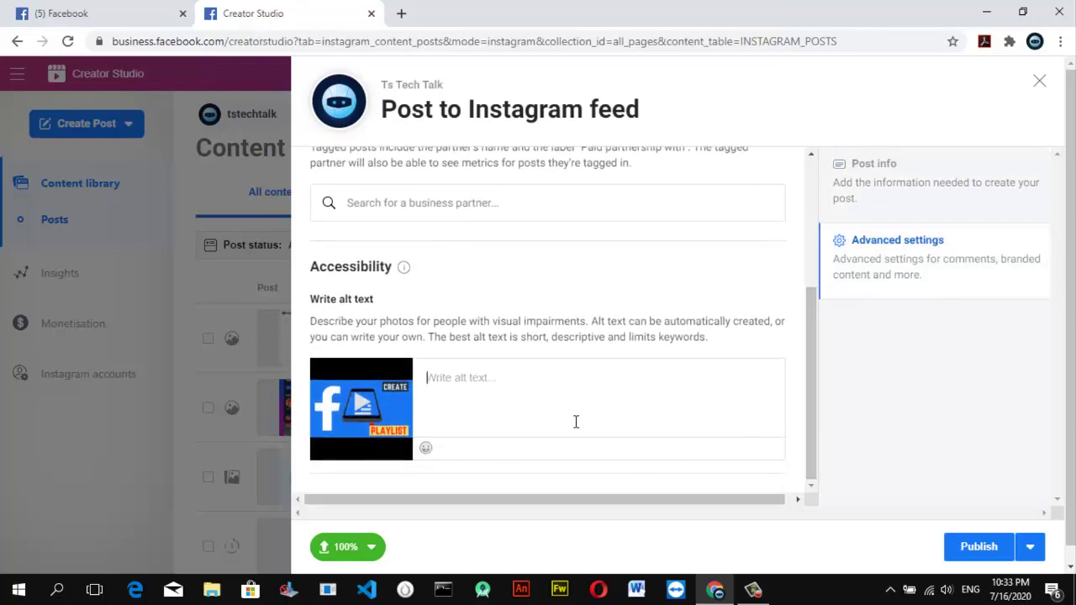
pyautogui.write('A')
pyautogui.press('BackSpace')
pyautogui.write('@tstechtalk videos on youtube')
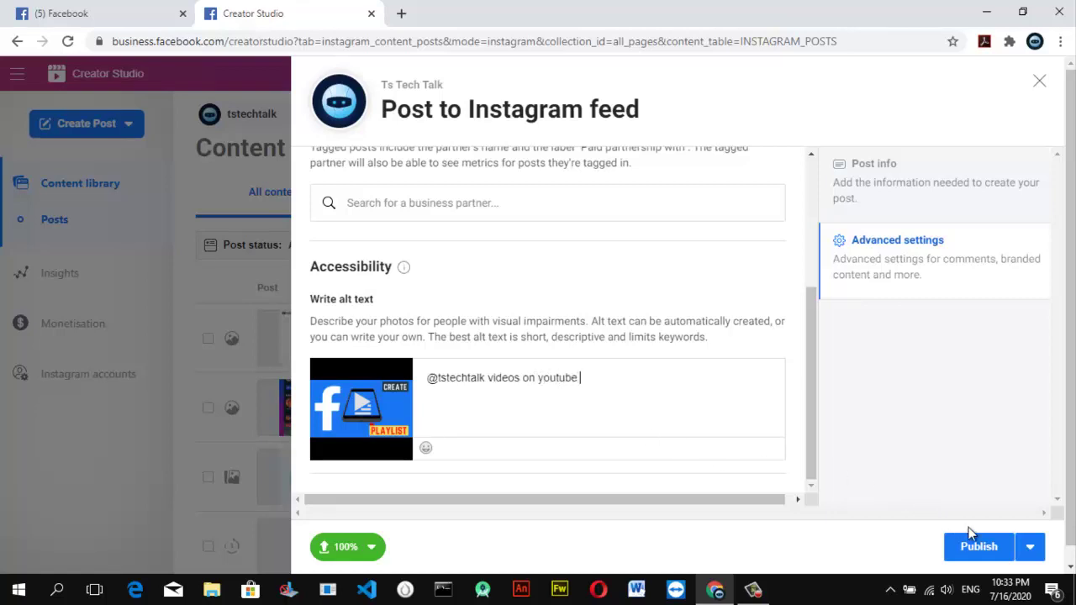
pyautogui.click(973, 548)
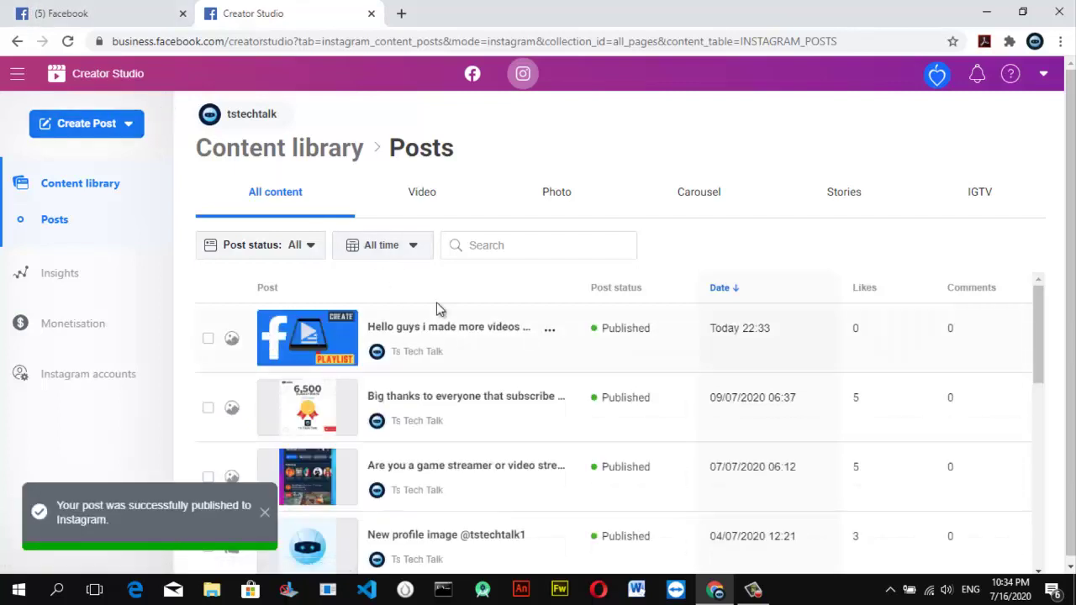
# Step: Create an IGTV post from the Create Post menu and choose to upload a file
pyautogui.click(128, 126)
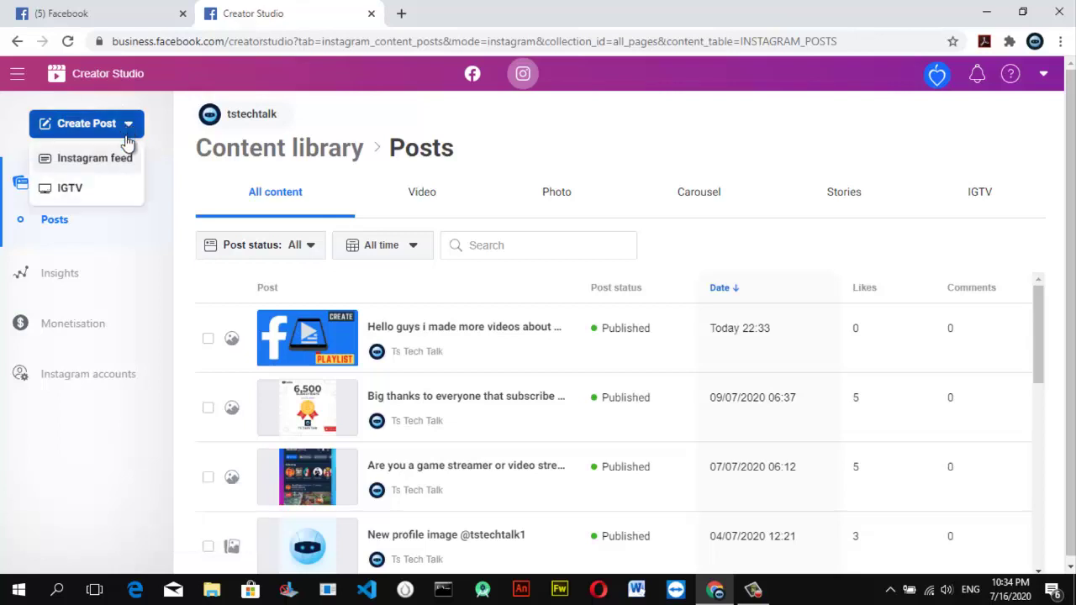
pyautogui.click(91, 190)
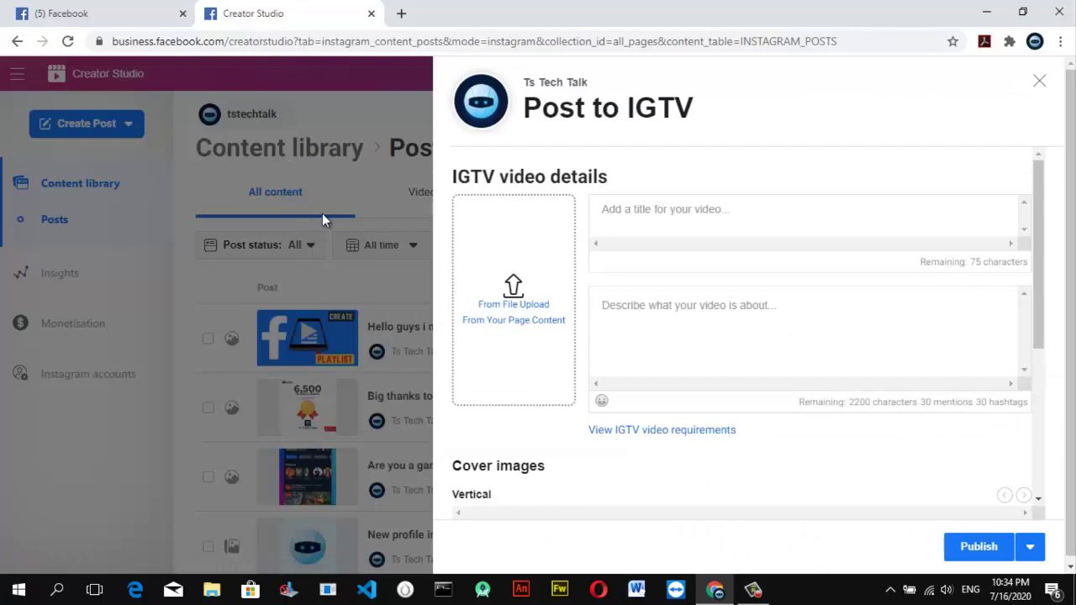
pyautogui.click(534, 305)
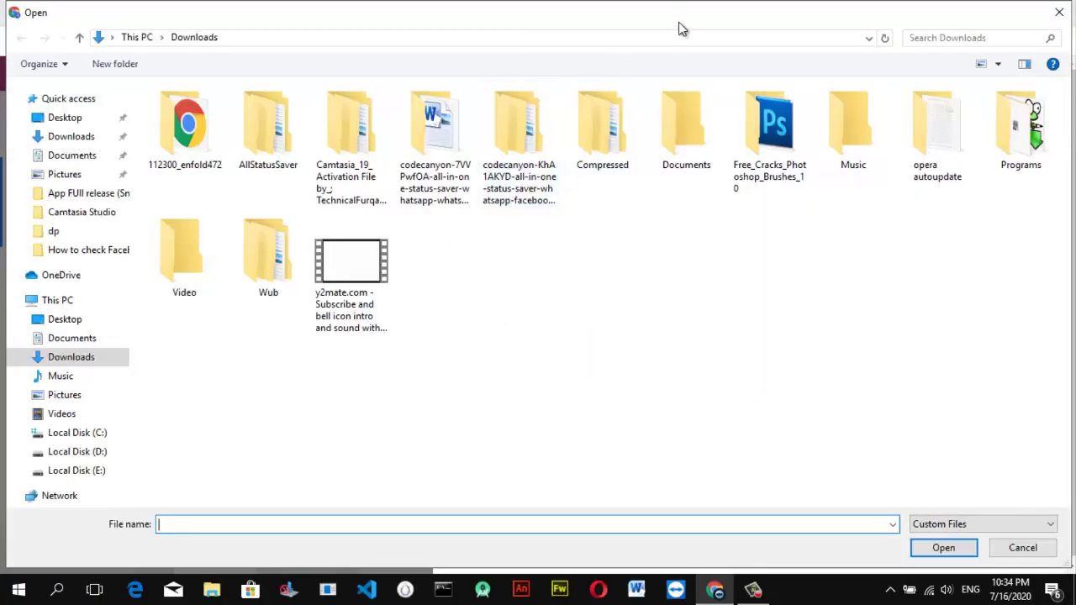
pyautogui.click(1059, 12)
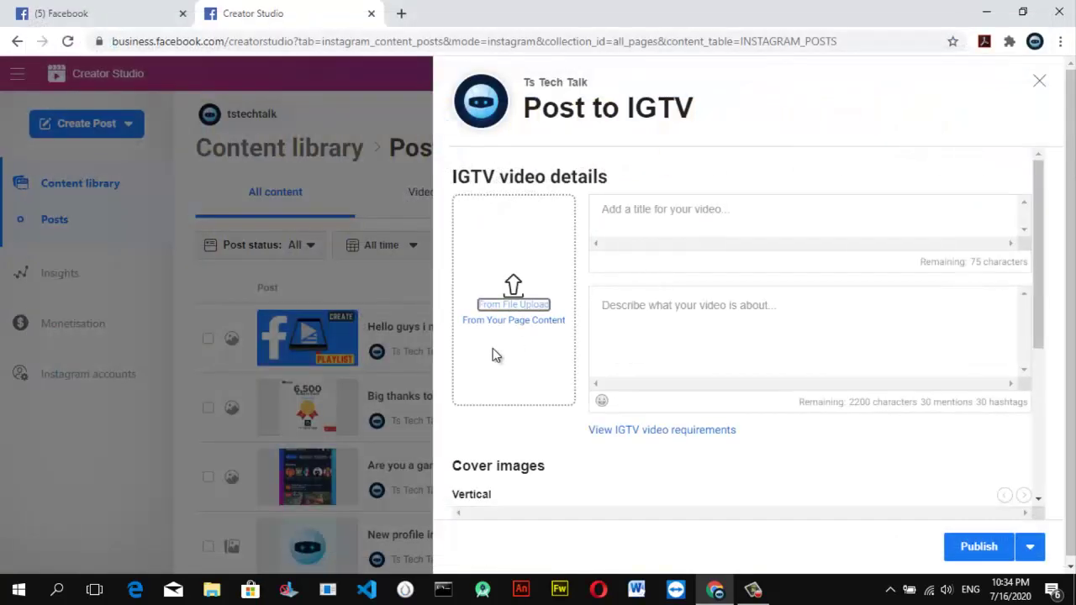
pyautogui.click(498, 323)
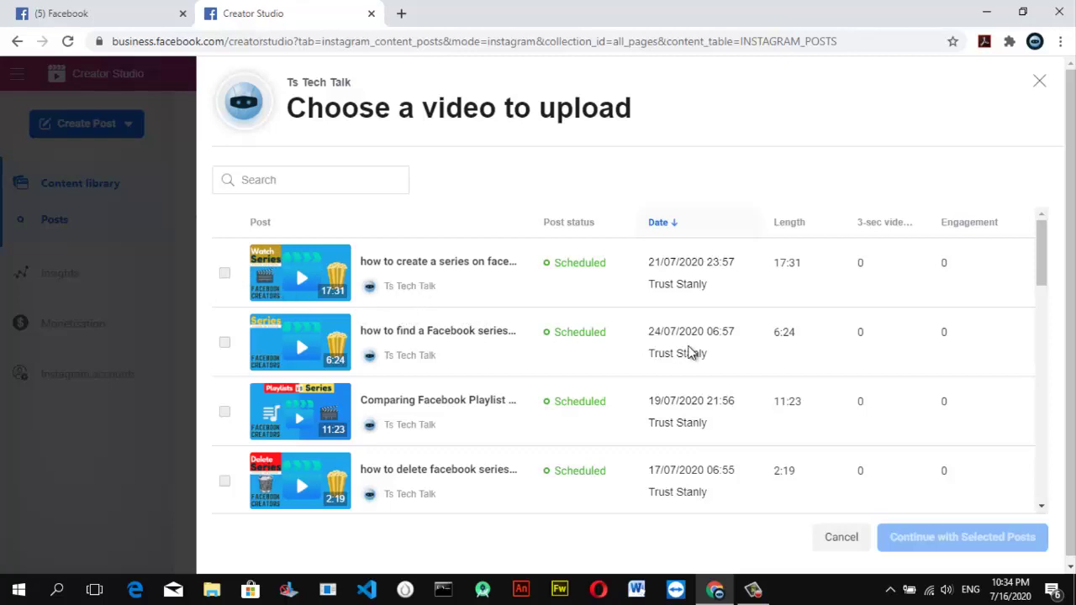
pyautogui.moveTo(1049, 271); pyautogui.dragTo(1040, 240)
pyautogui.moveTo(1040, 254); pyautogui.dragTo(1056, 311)
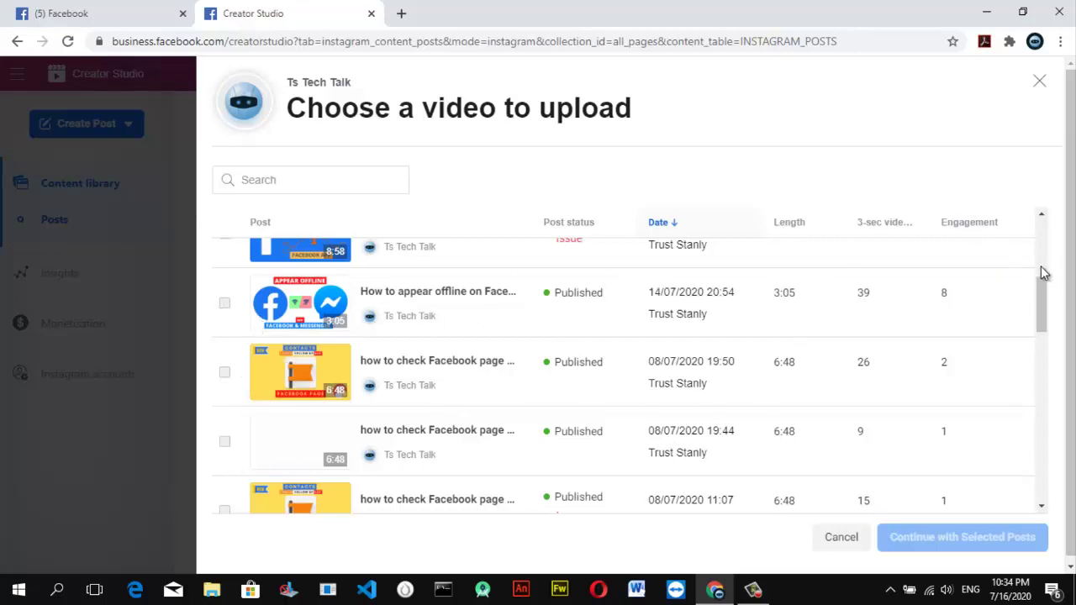
pyautogui.moveTo(1043, 294); pyautogui.dragTo(1041, 359)
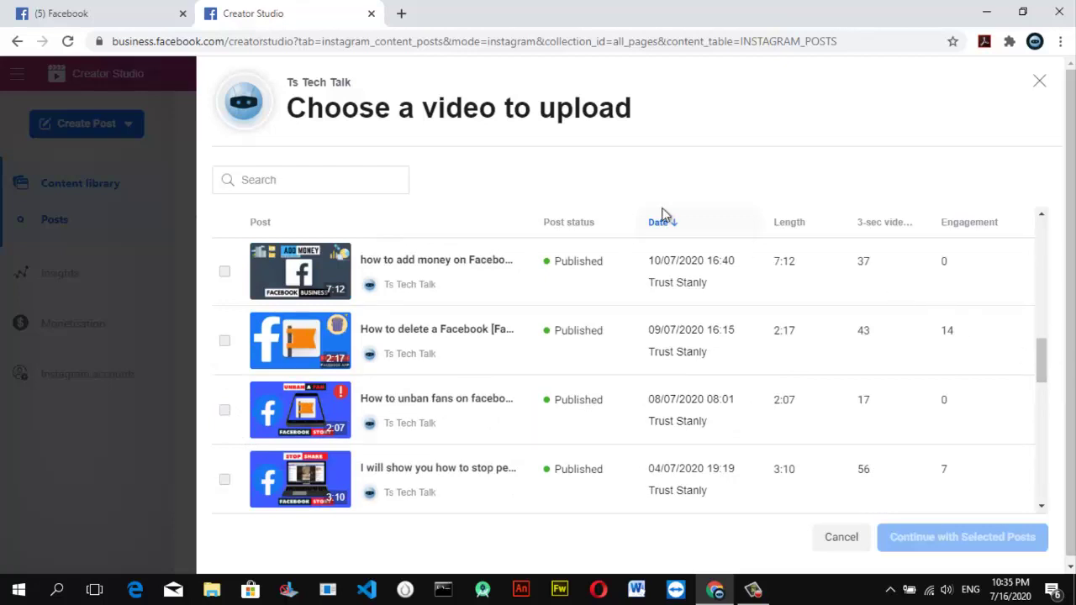
pyautogui.click(1039, 83)
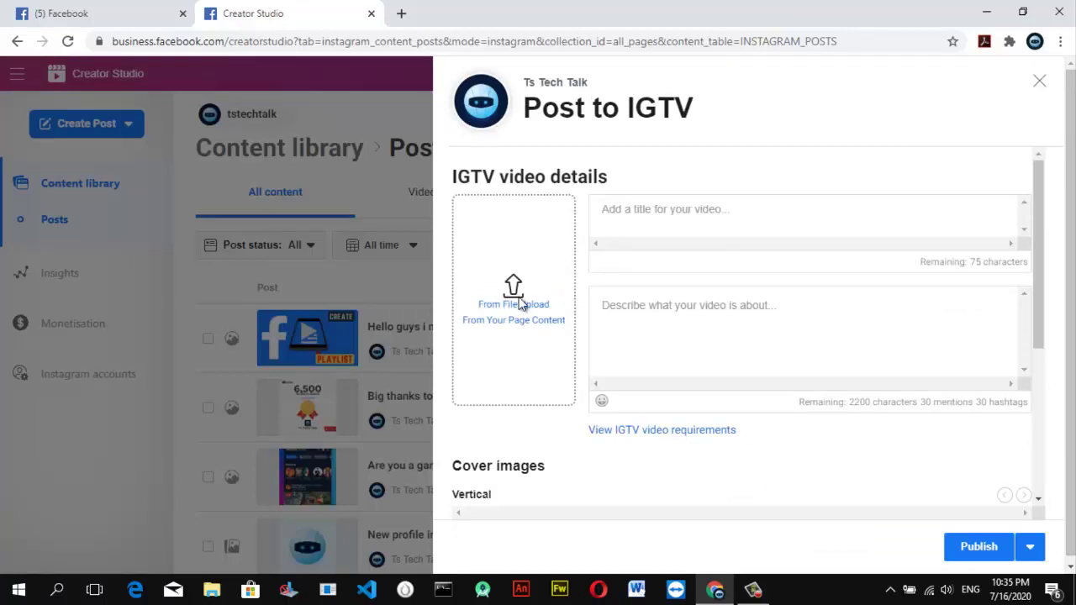
# Step: Browse Documents > Camtasia Studio, checking several video folders for the right video
pyautogui.click(545, 304)
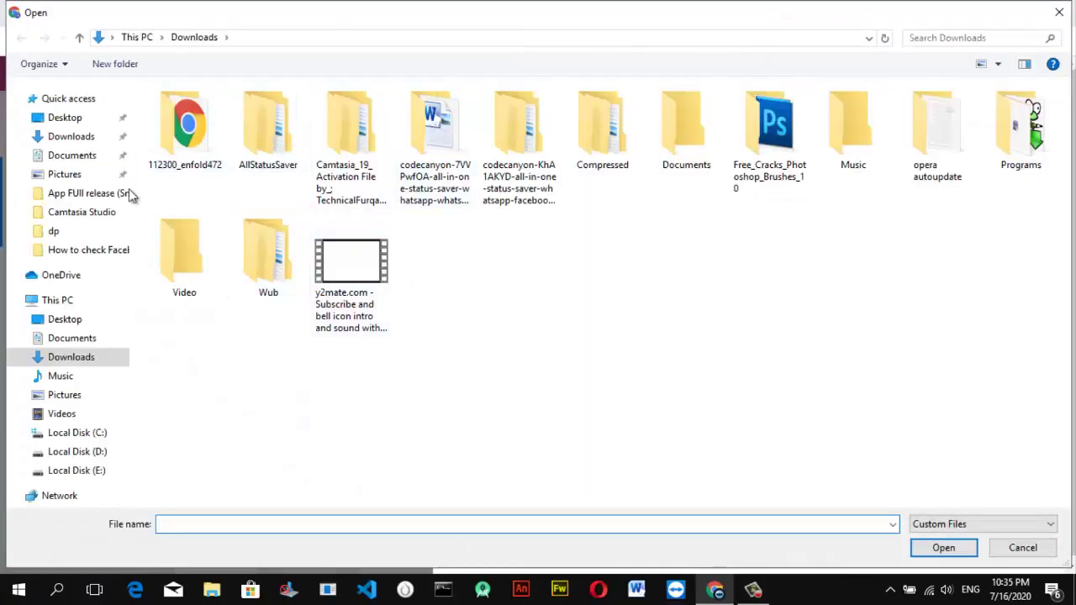
pyautogui.click(57, 343)
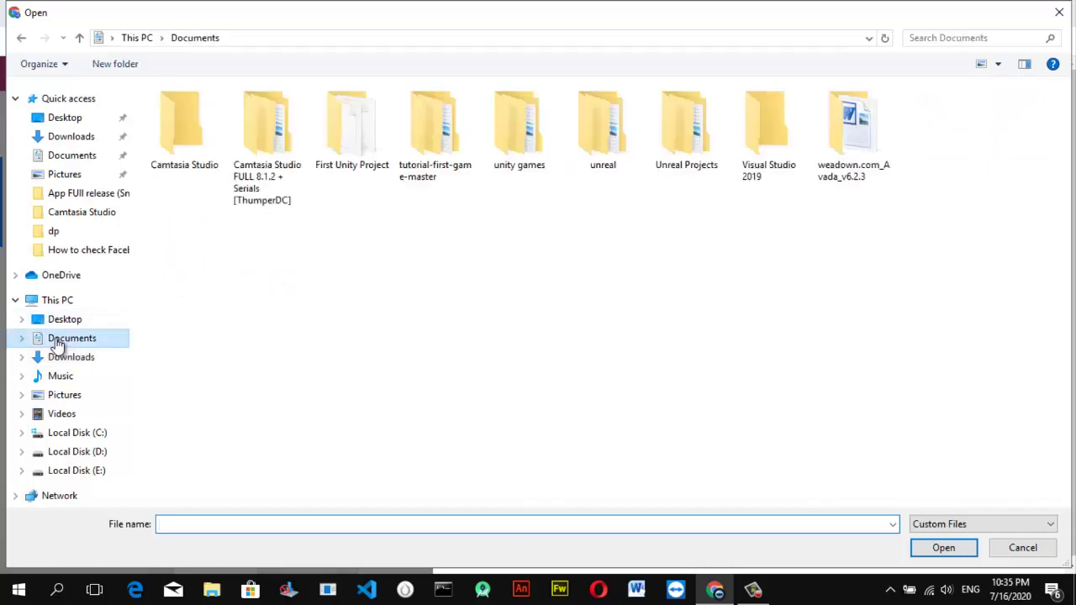
pyautogui.click(193, 163)
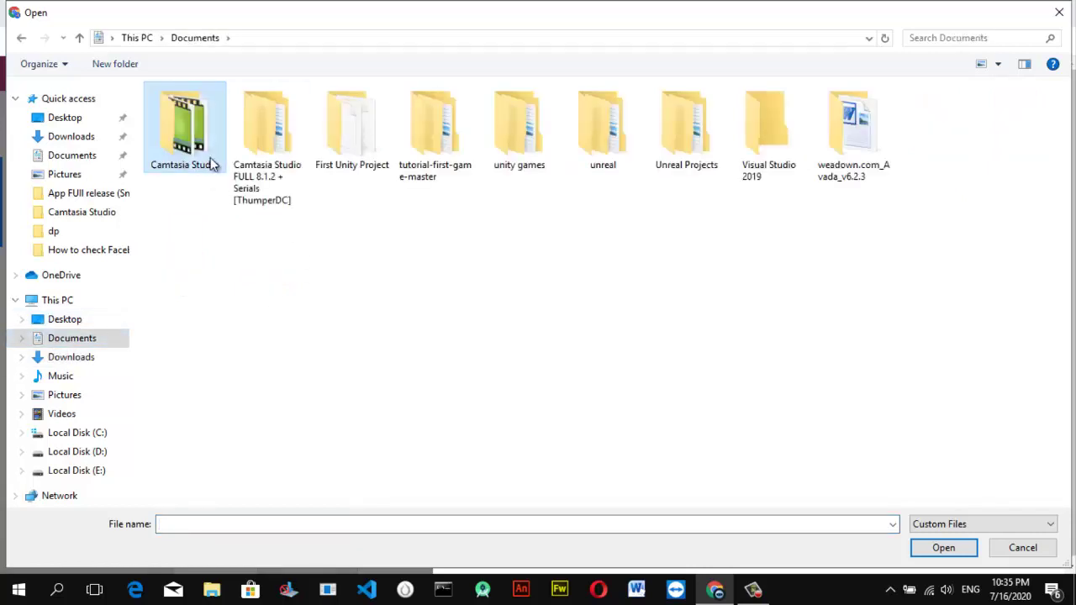
pyautogui.doubleClick(210, 164)
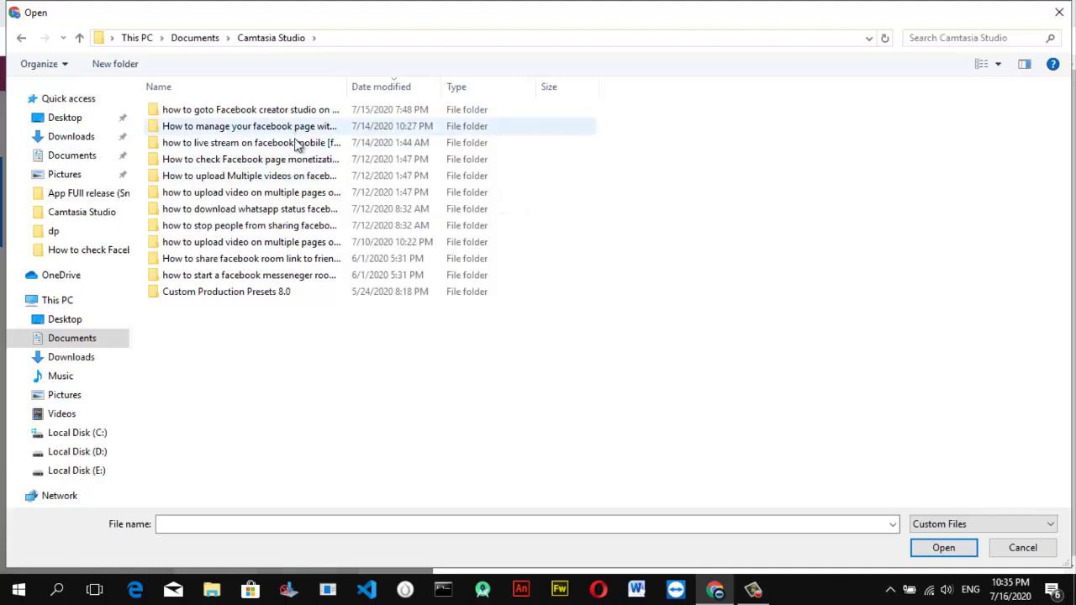
pyautogui.click(298, 244)
pyautogui.doubleClick(296, 245)
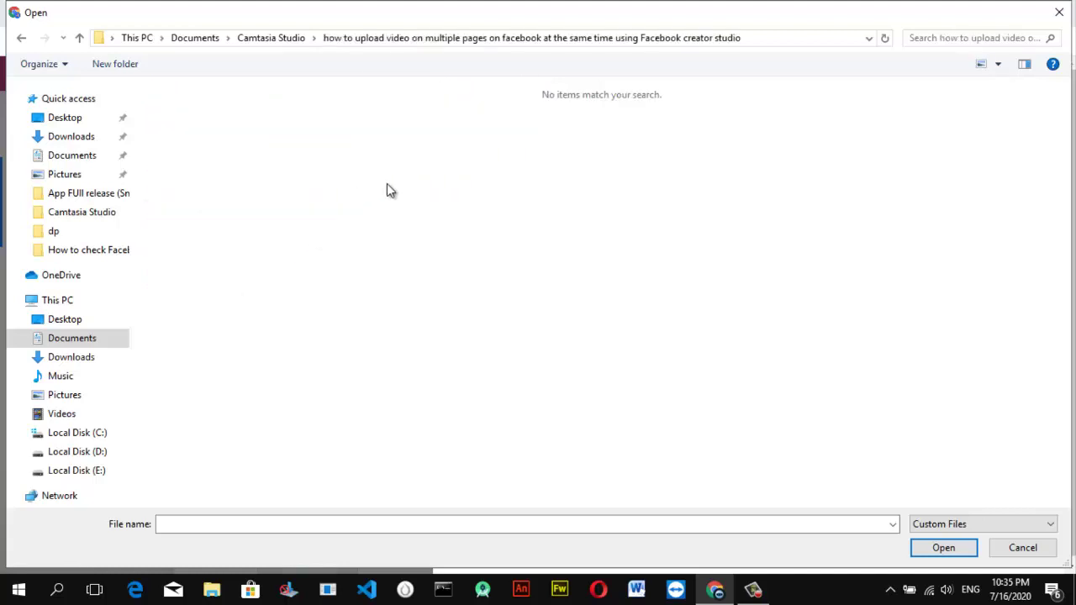
pyautogui.hotkey('alt', 'Left')
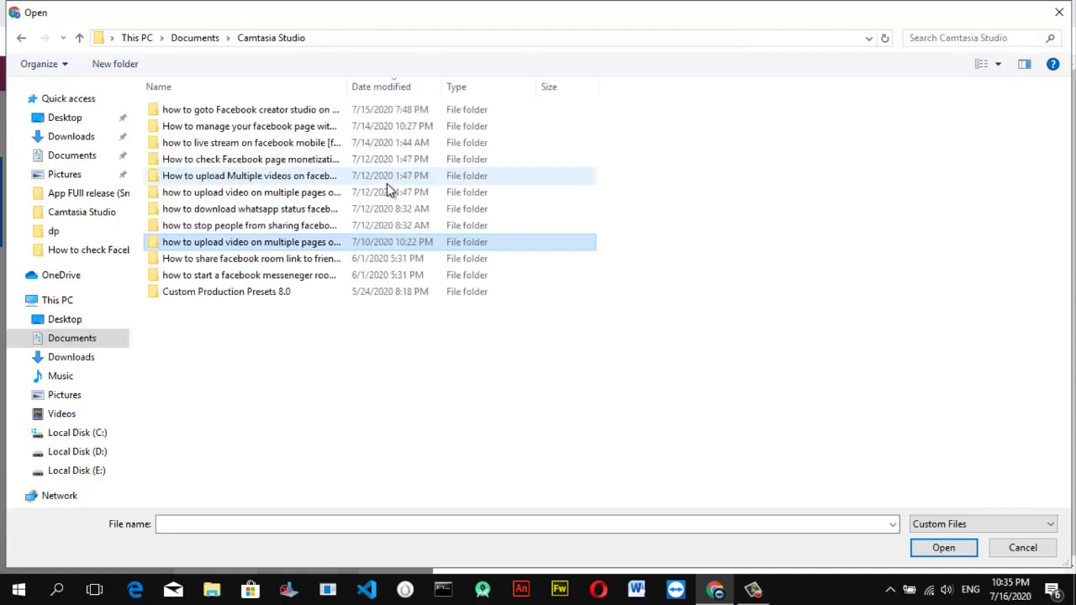
pyautogui.doubleClick(324, 210)
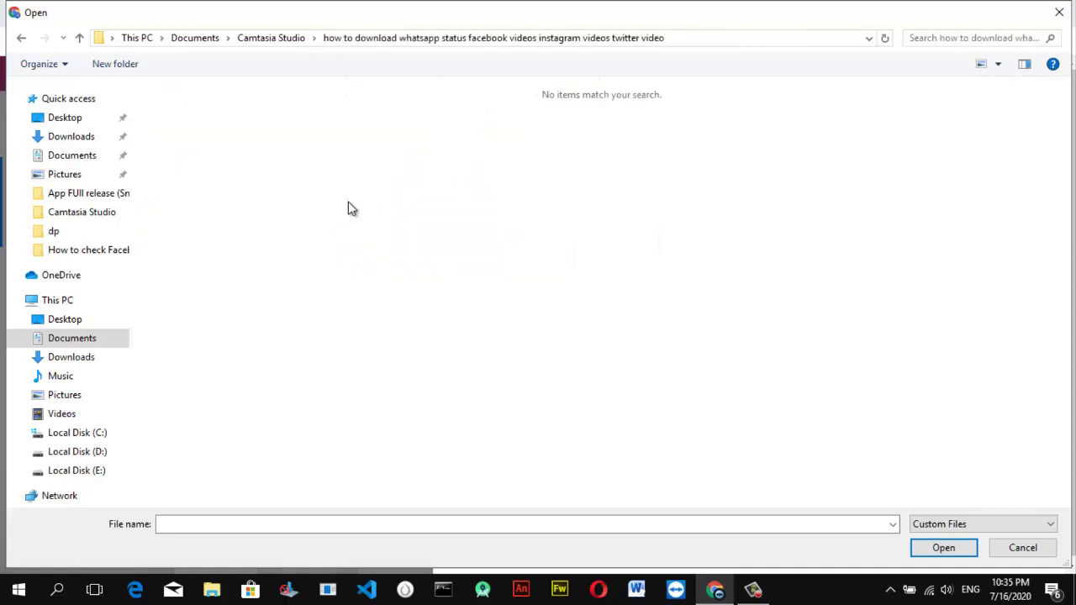
pyautogui.hotkey('alt', 'Left')
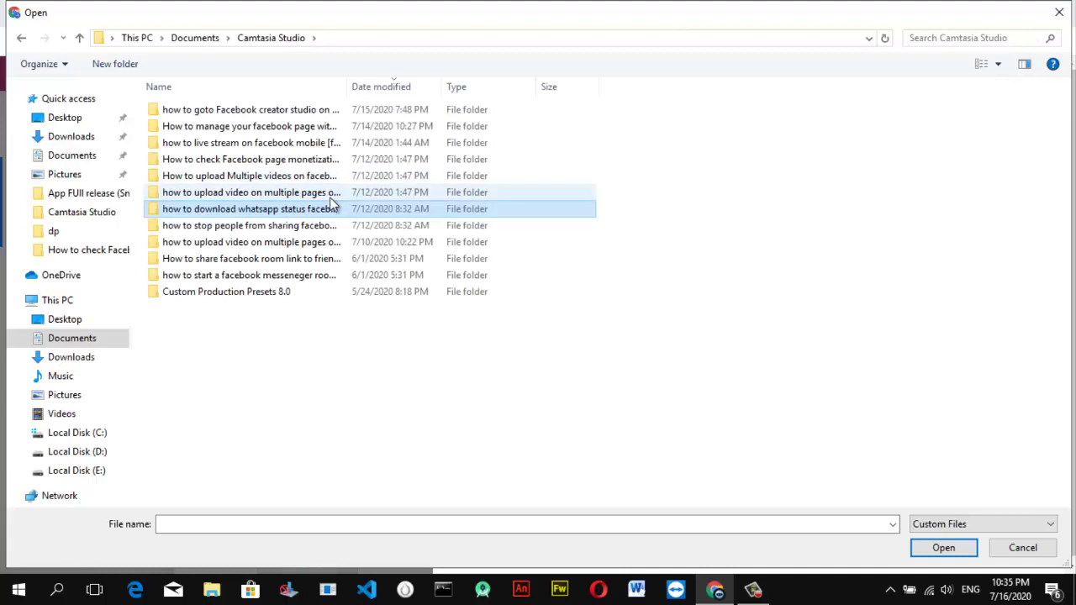
pyautogui.doubleClick(342, 194)
pyautogui.hotkey('alt', 'Left')
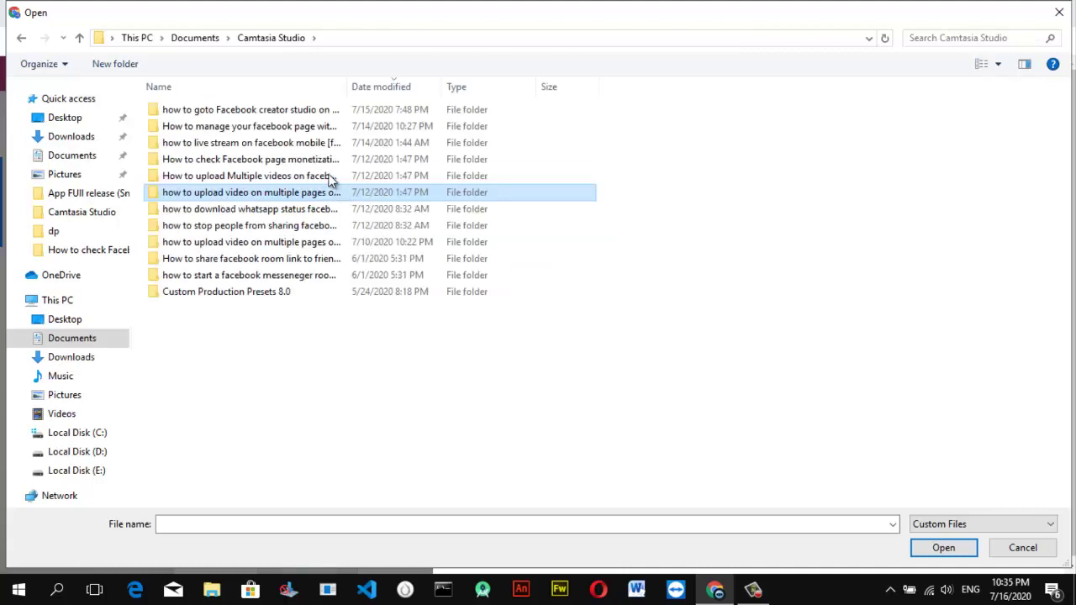
# Step: Open the Facebook page management folder and select its video for the IGTV upload
pyautogui.scroll(1, 329, 172)
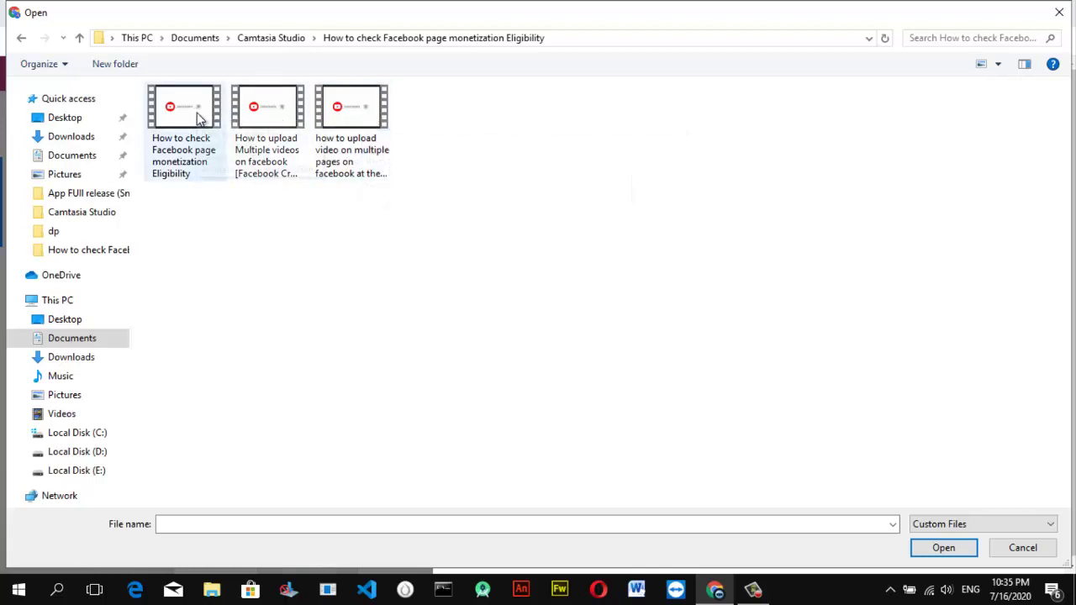
pyautogui.click(289, 42)
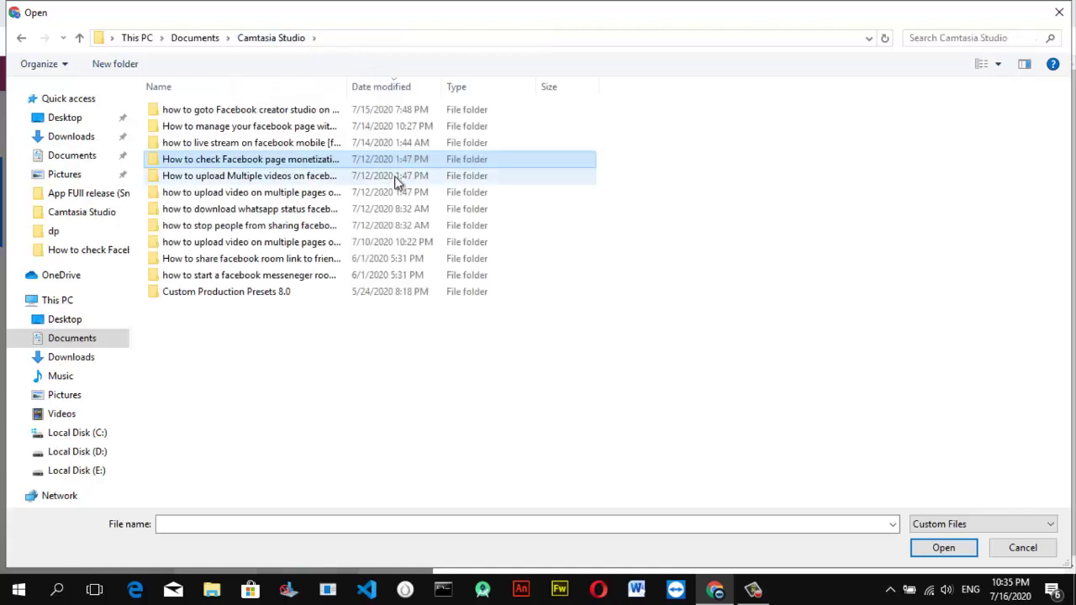
pyautogui.doubleClick(324, 128)
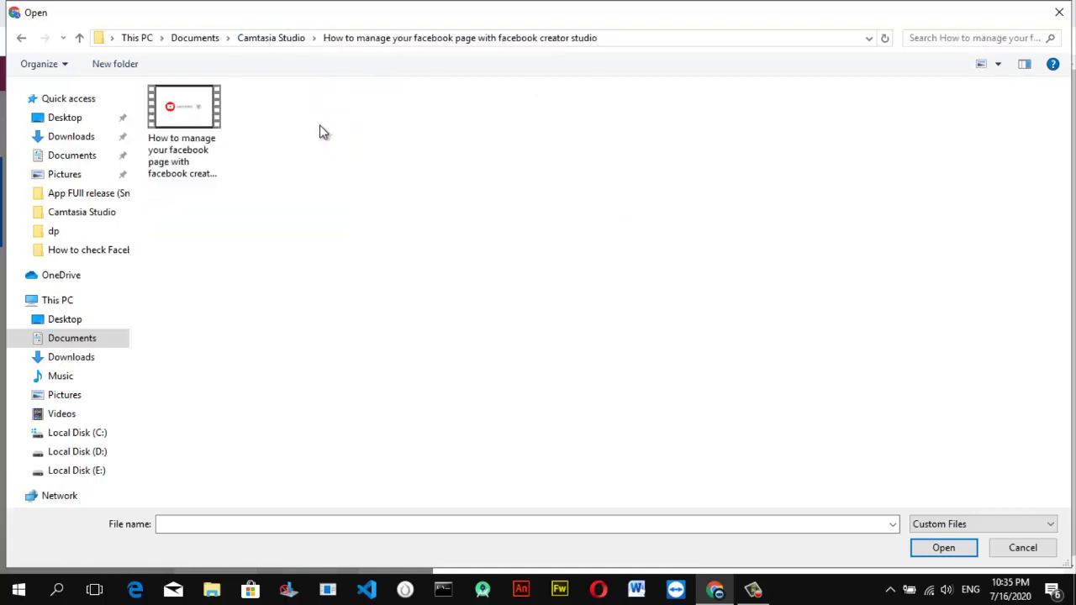
pyautogui.click(299, 40)
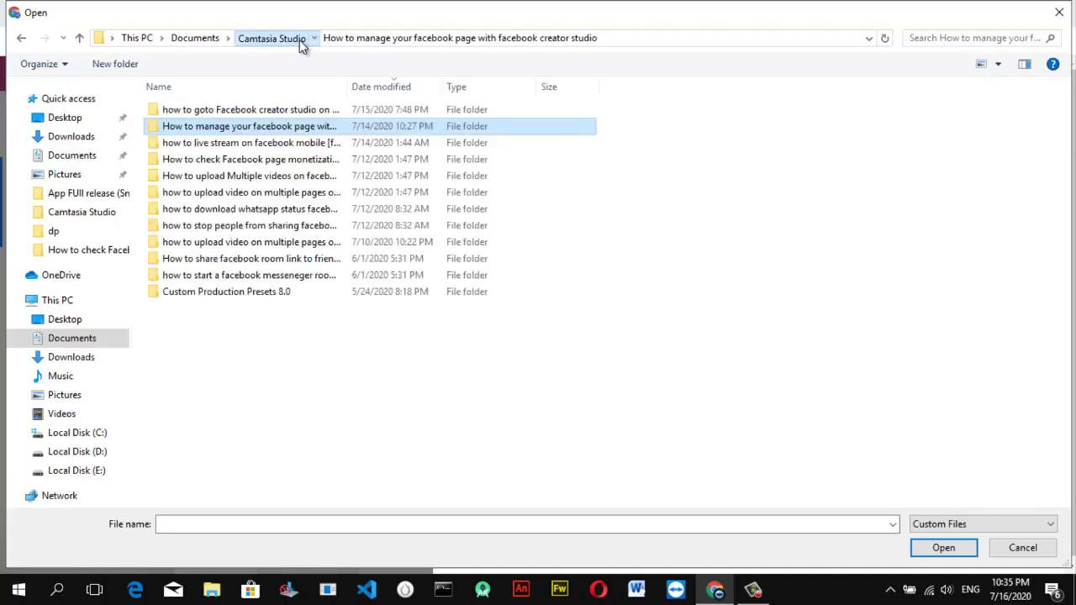
pyautogui.doubleClick(280, 127)
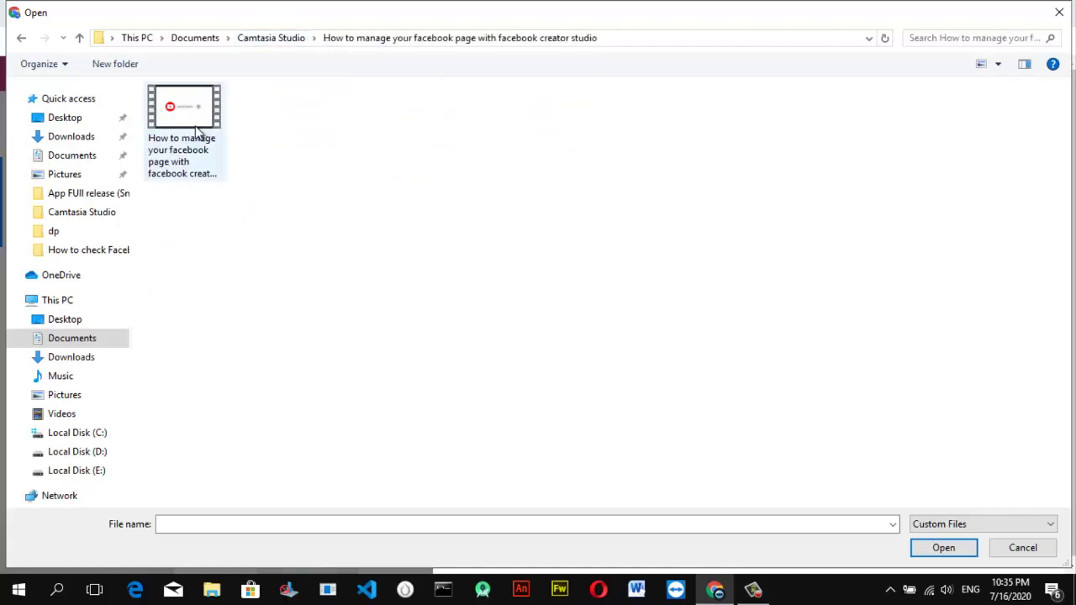
pyautogui.doubleClick(196, 128)
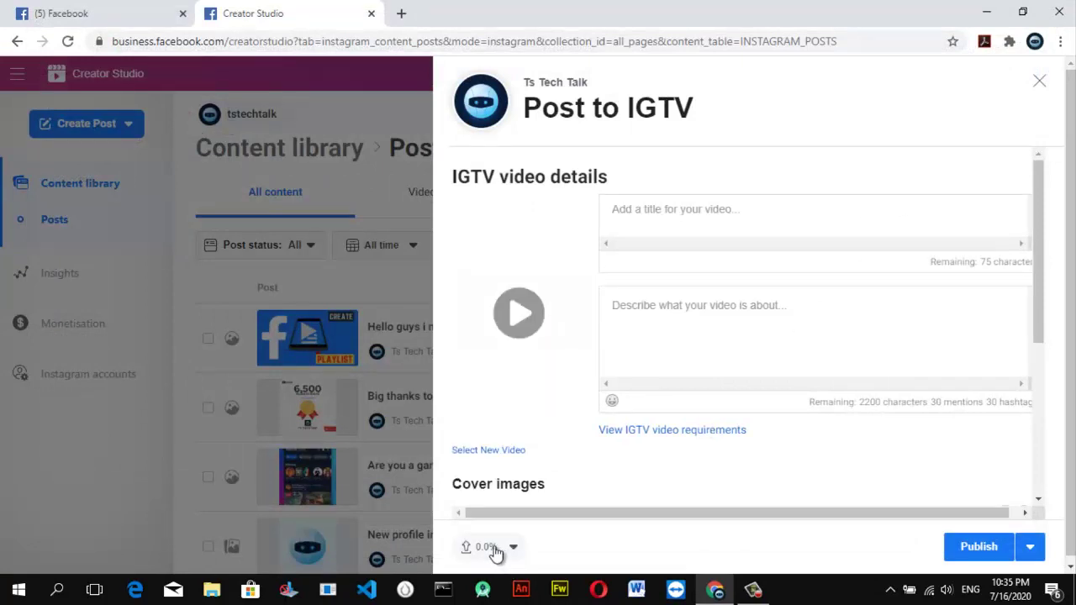
# Step: Enter the title 'How to use facebook creato studio' and start the description with 'Learn h'
pyautogui.click(685, 217)
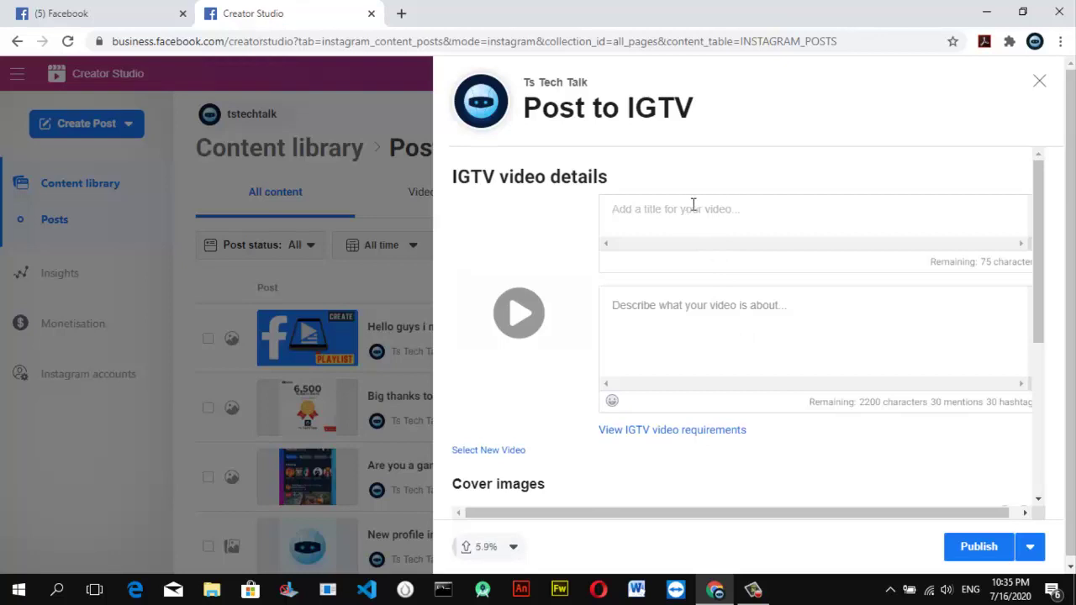
pyautogui.write('How to use')
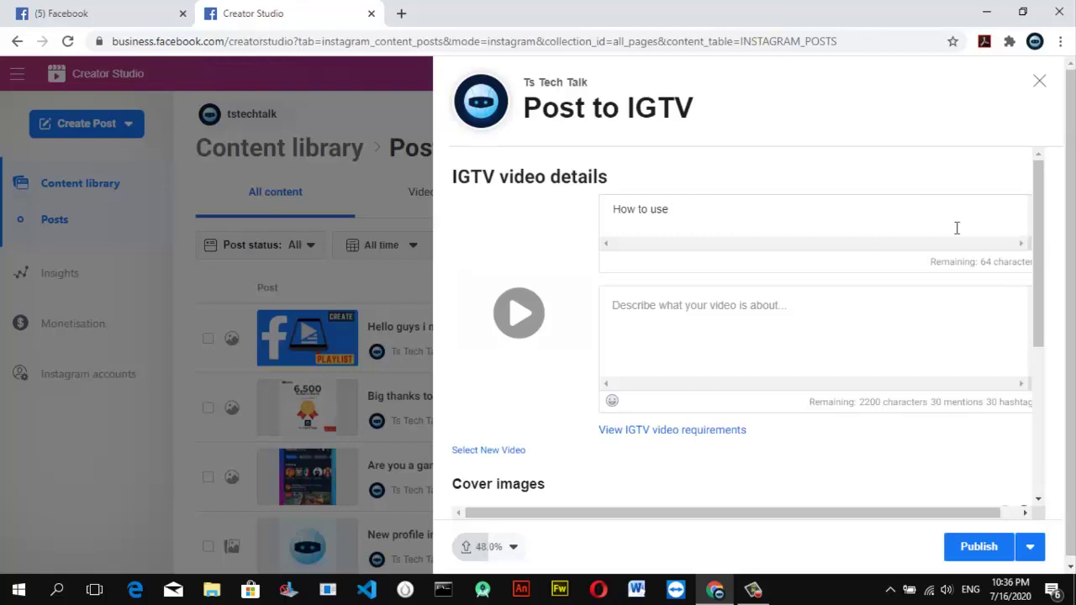
pyautogui.write('facebook cres')
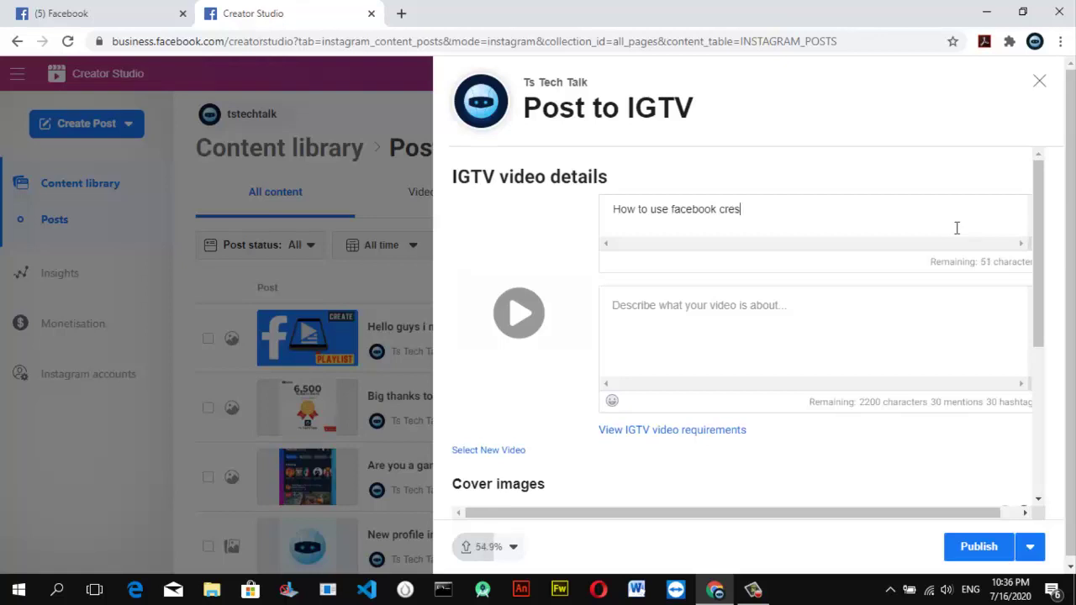
pyautogui.press('BackSpace')
pyautogui.write('ato studio')
pyautogui.press('Tab')
pyautogui.write('Learn h')
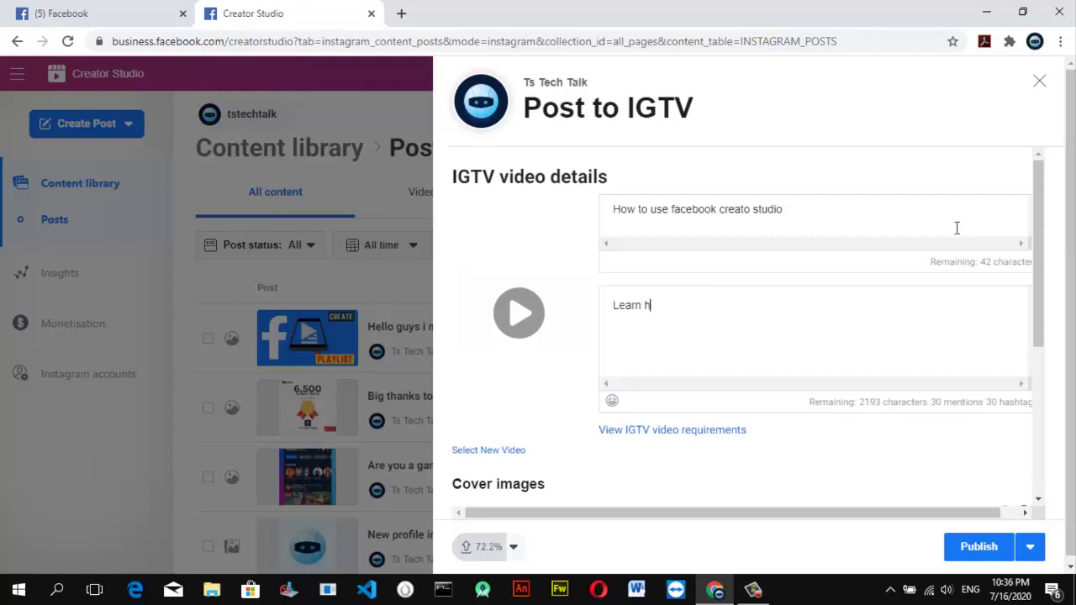
pyautogui.press('BackSpace')
pyautogui.write('more about how ')
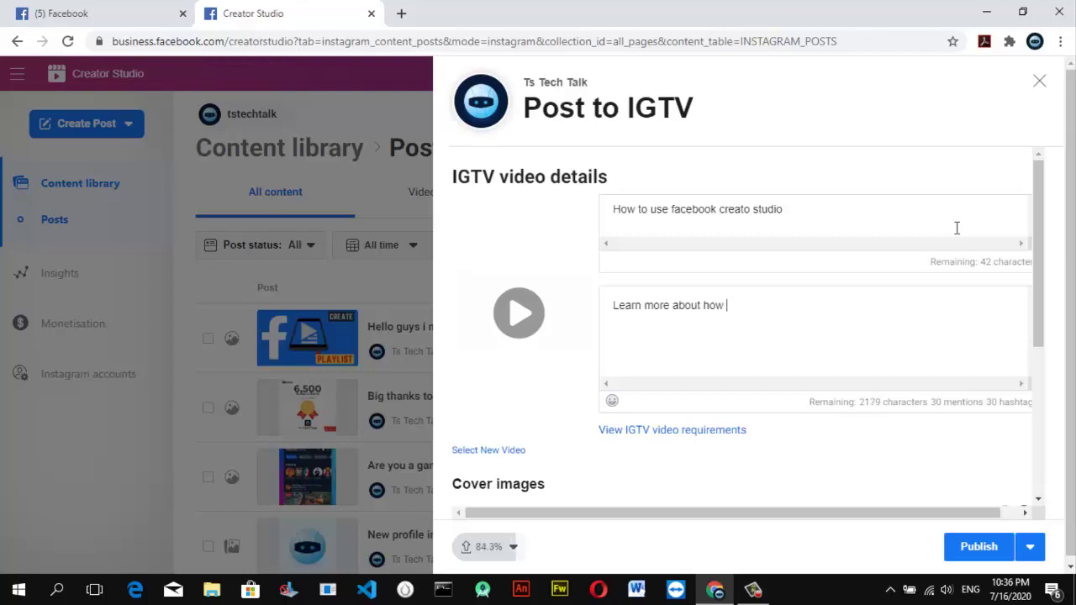
pyautogui.write('to use the faceb')
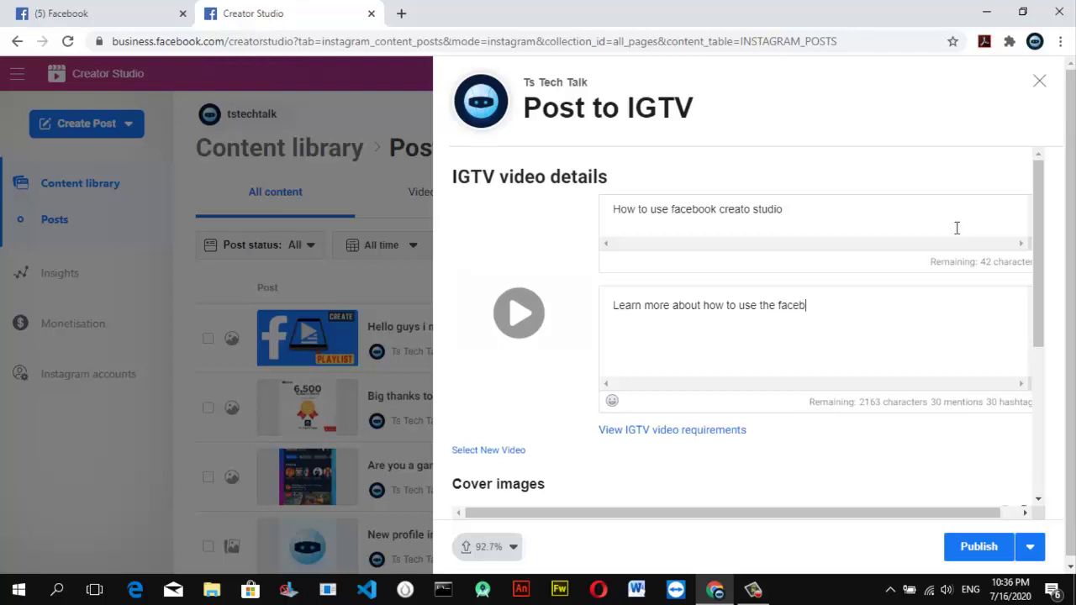
pyautogui.write('ook creator studio in')
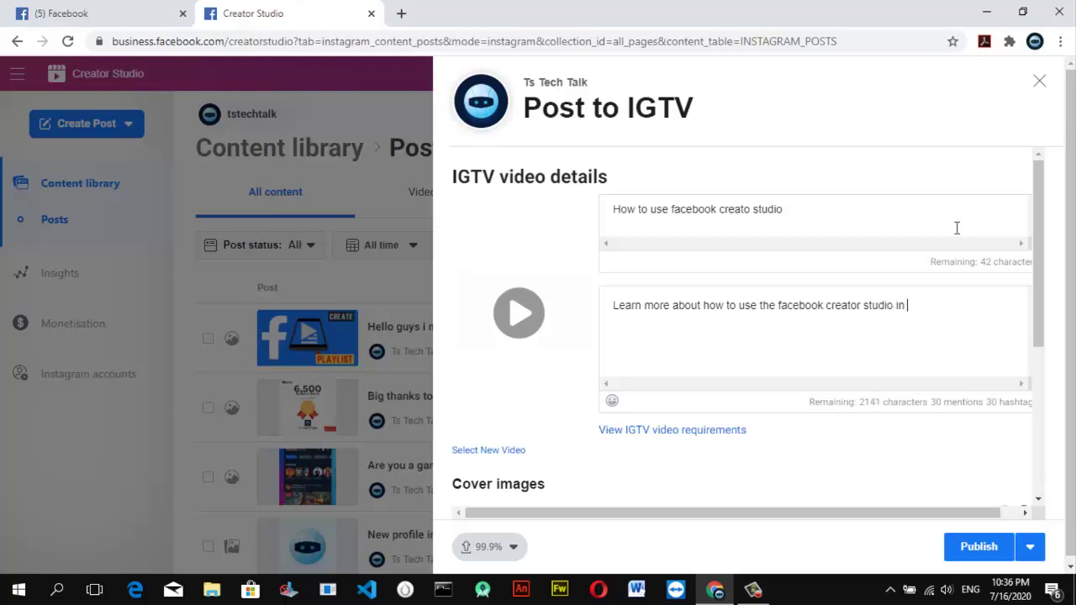
pyautogui.write(' this ste by step video')
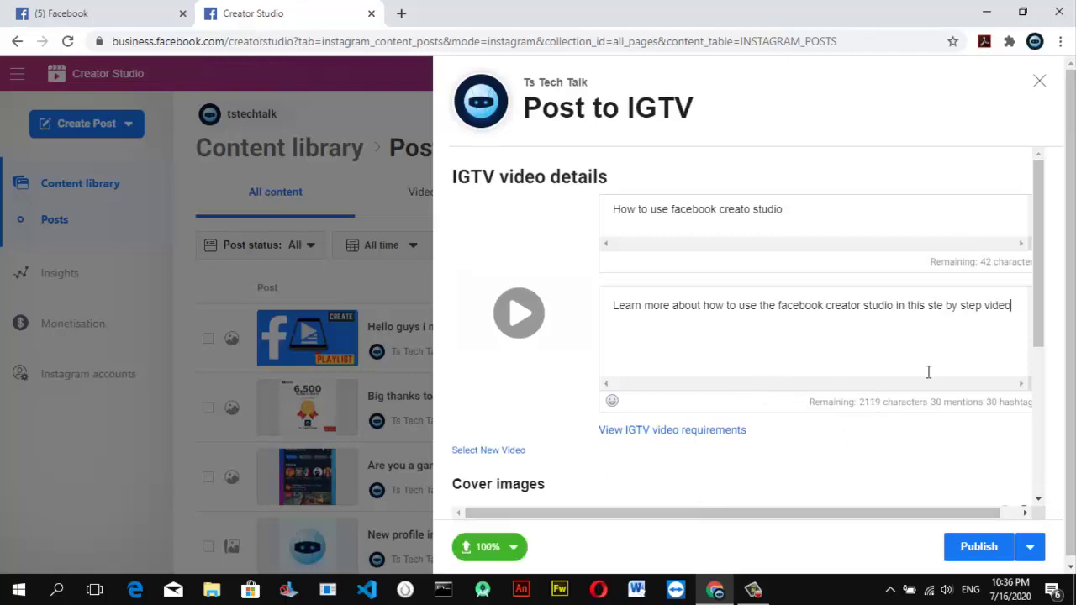
pyautogui.write(' @facfe')
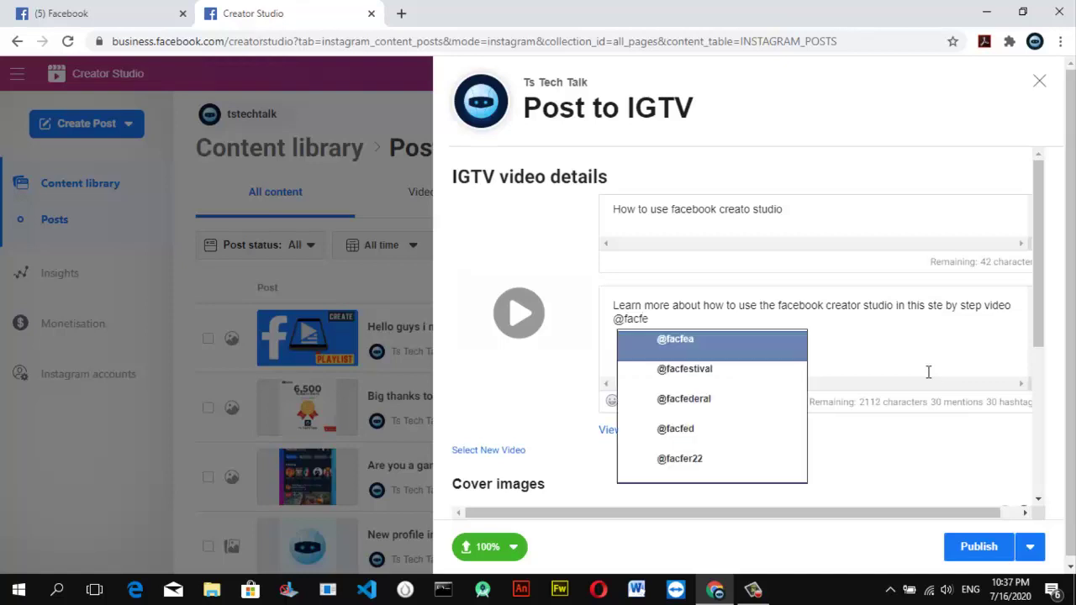
pyautogui.press('BackSpace')
pyautogui.press('BackSpace')
pyautogui.write('ebook')
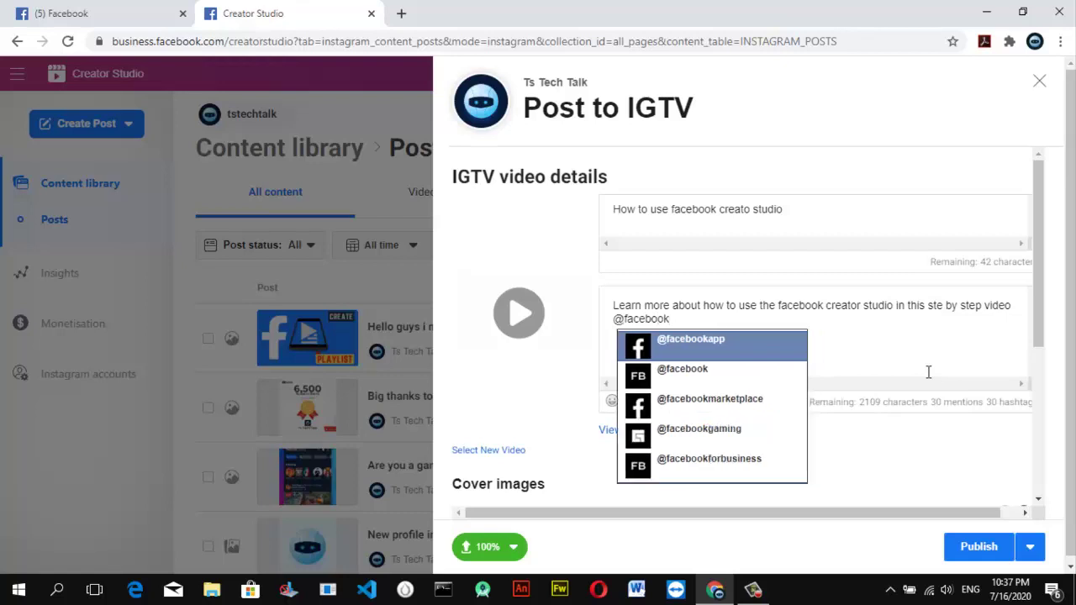
pyautogui.press('Return')
pyautogui.write('@facebook')
pyautogui.press('Down')
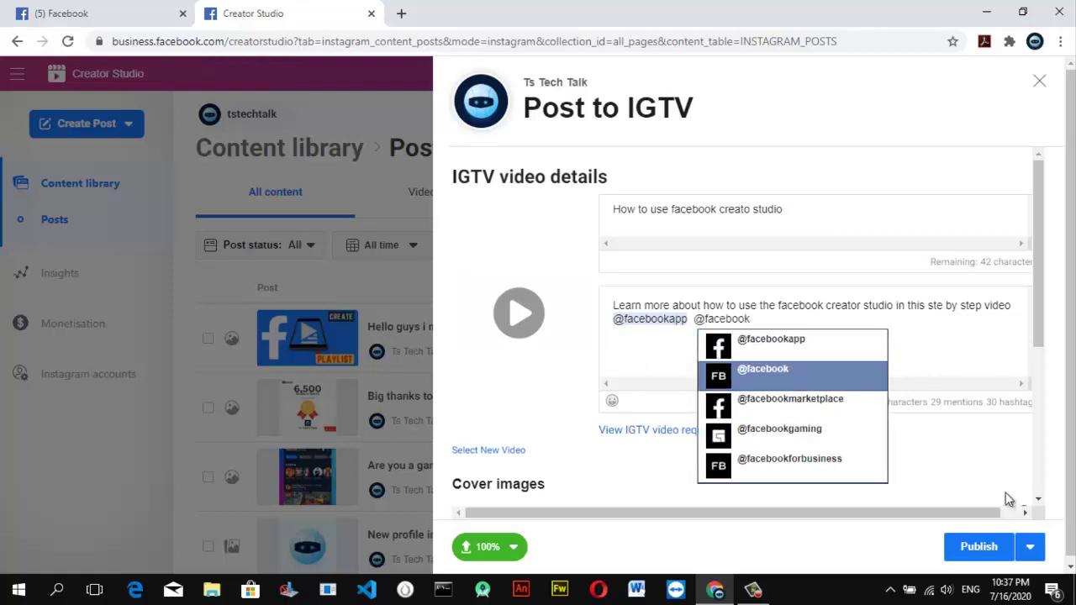
pyautogui.press('Return')
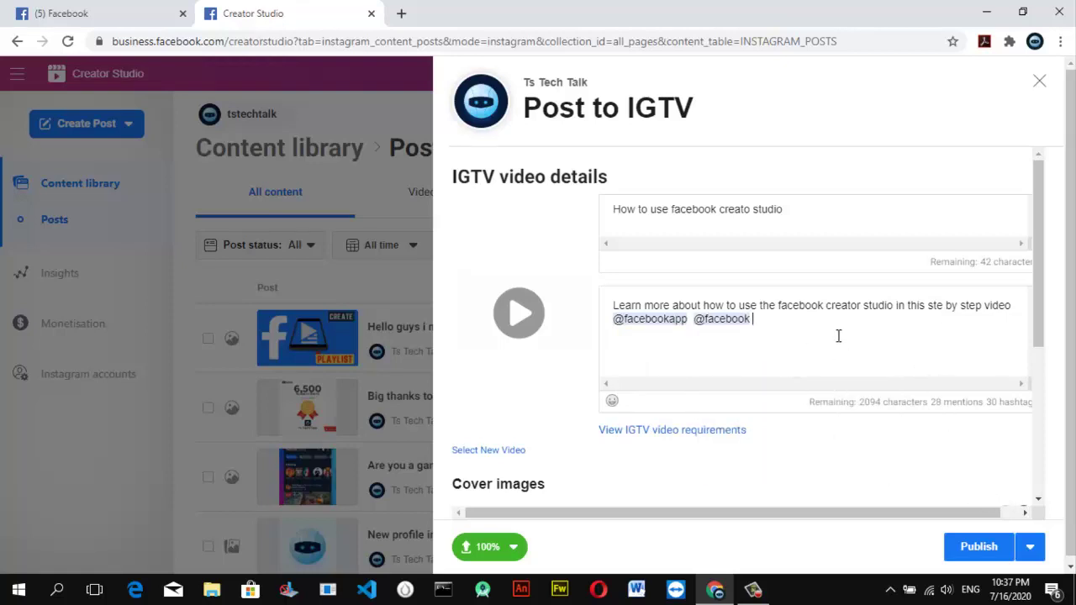
pyautogui.write('@faceb')
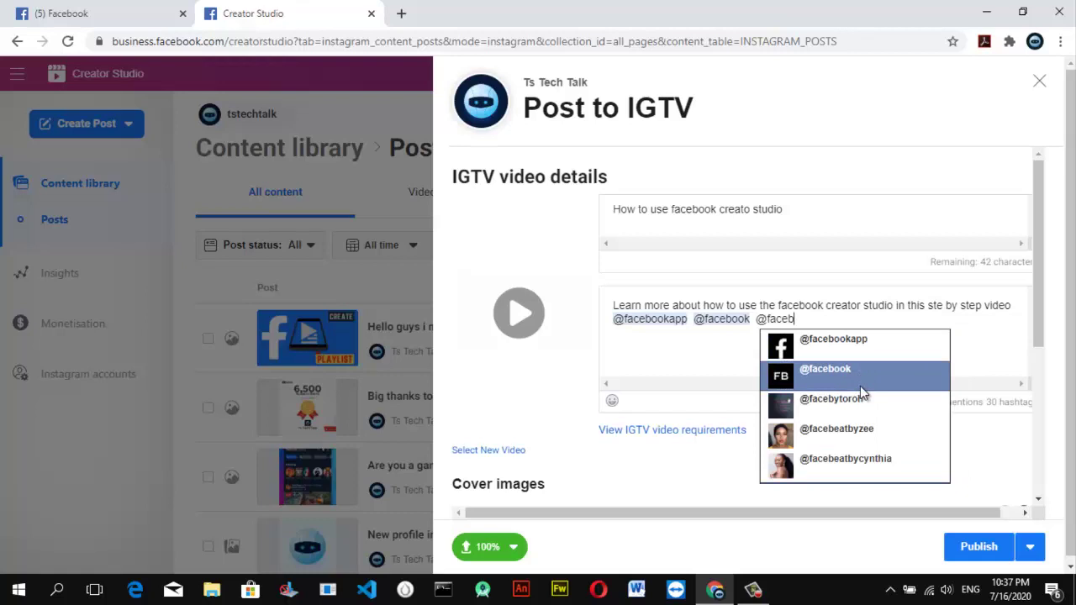
pyautogui.write('ook')
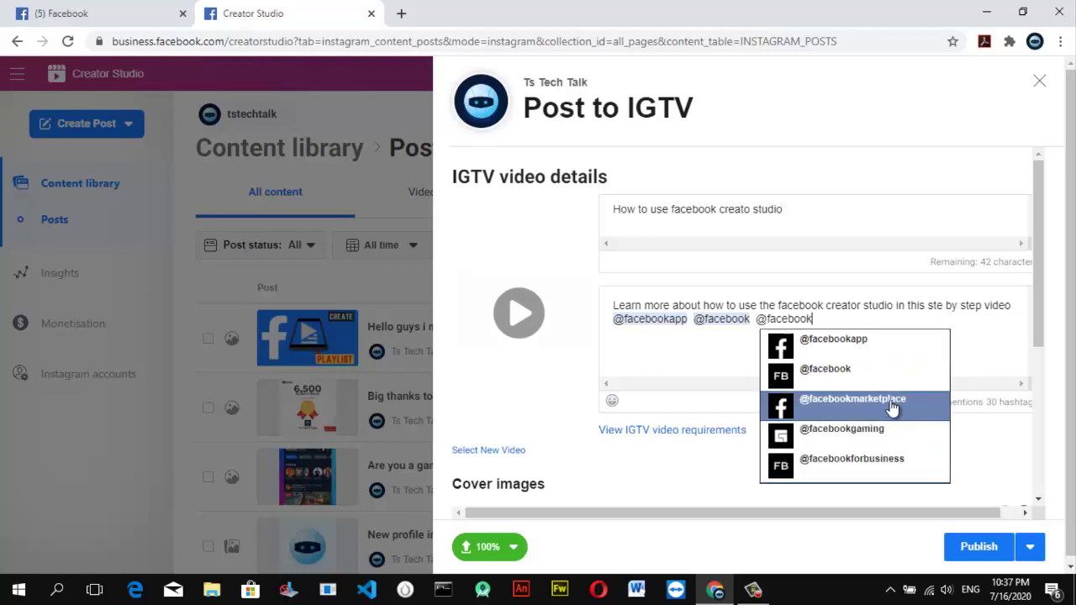
pyautogui.click(908, 461)
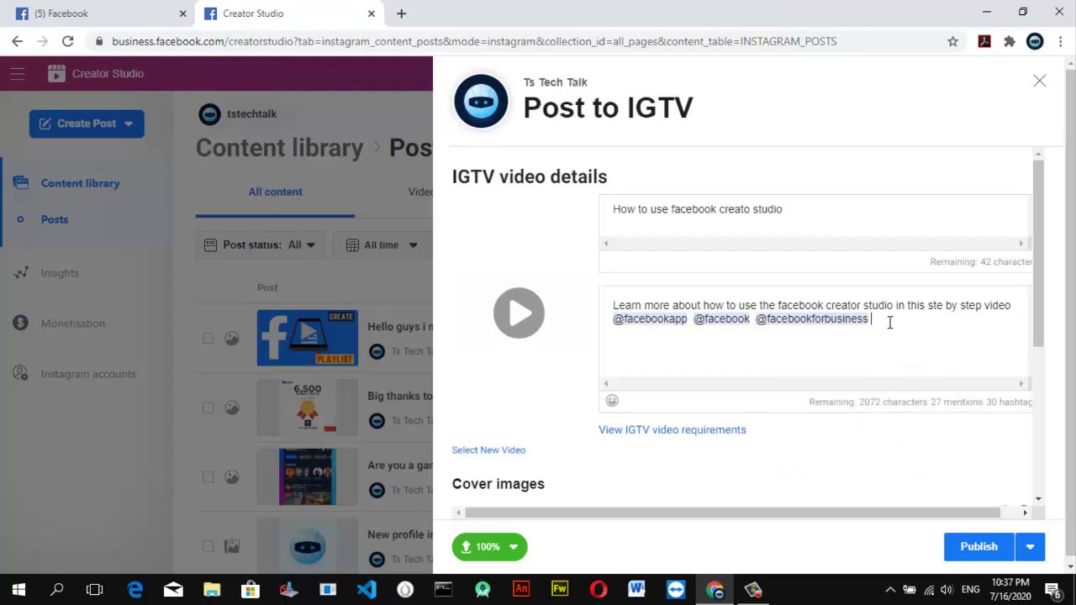
# Step: Choose the second video frame as the IGTV vertical cover image and publish to Instagram
pyautogui.moveTo(1037, 337); pyautogui.dragTo(1042, 451)
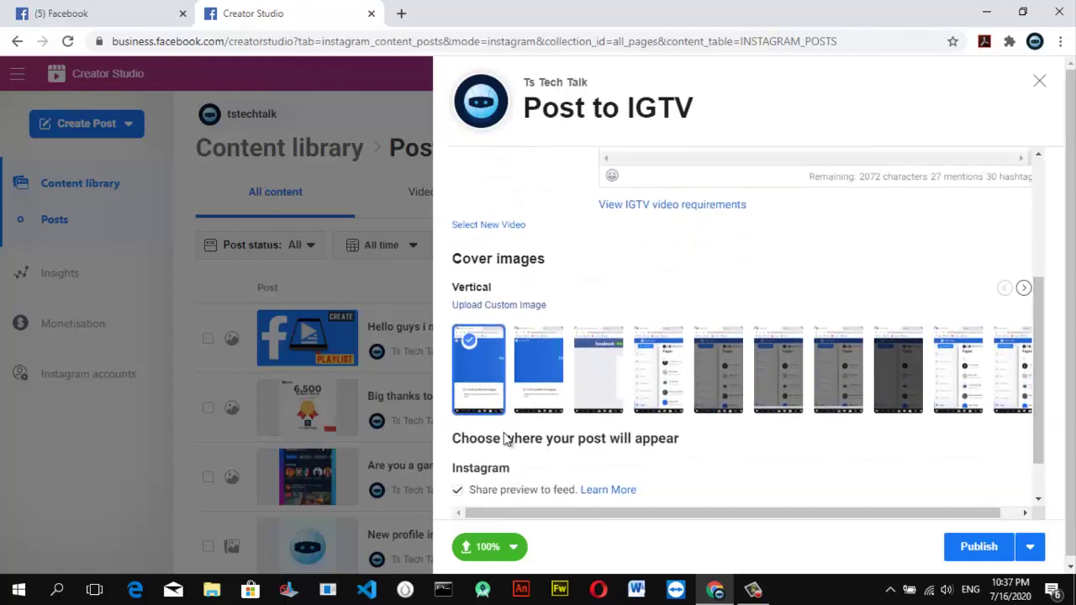
pyautogui.click(539, 380)
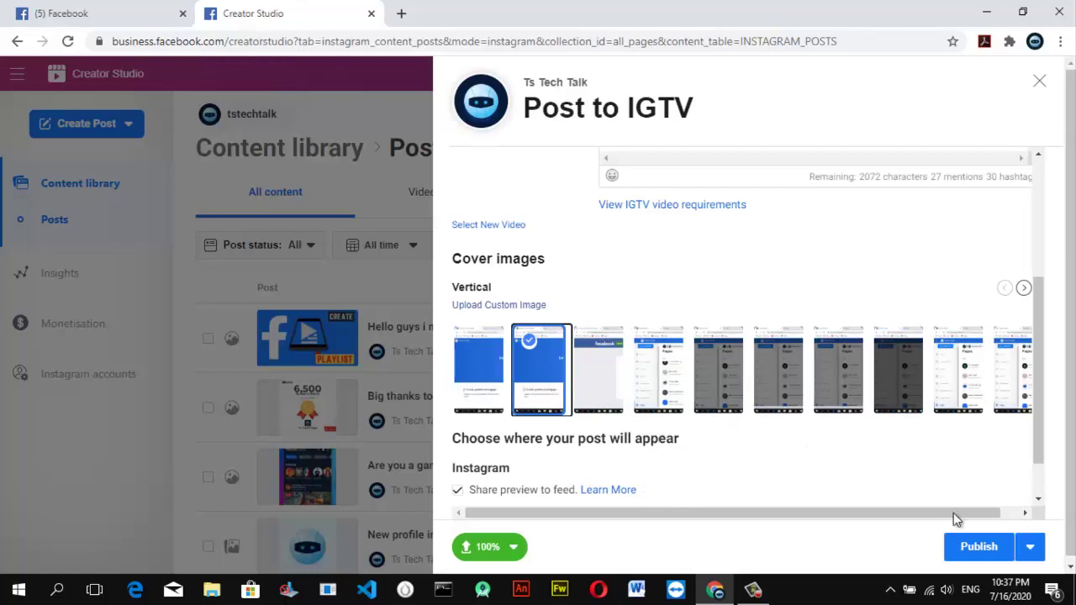
pyautogui.click(986, 545)
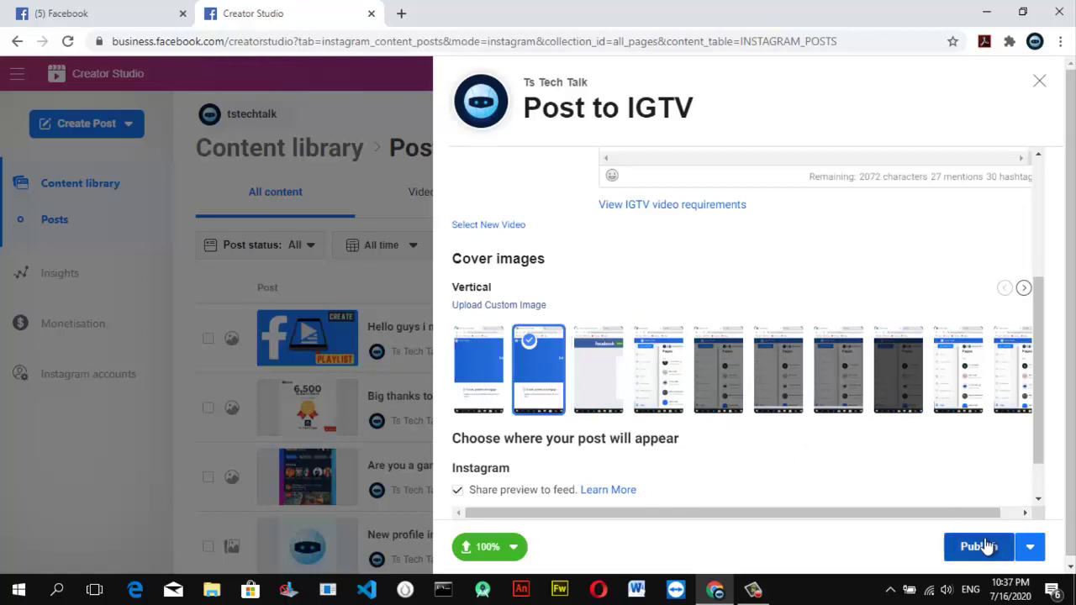